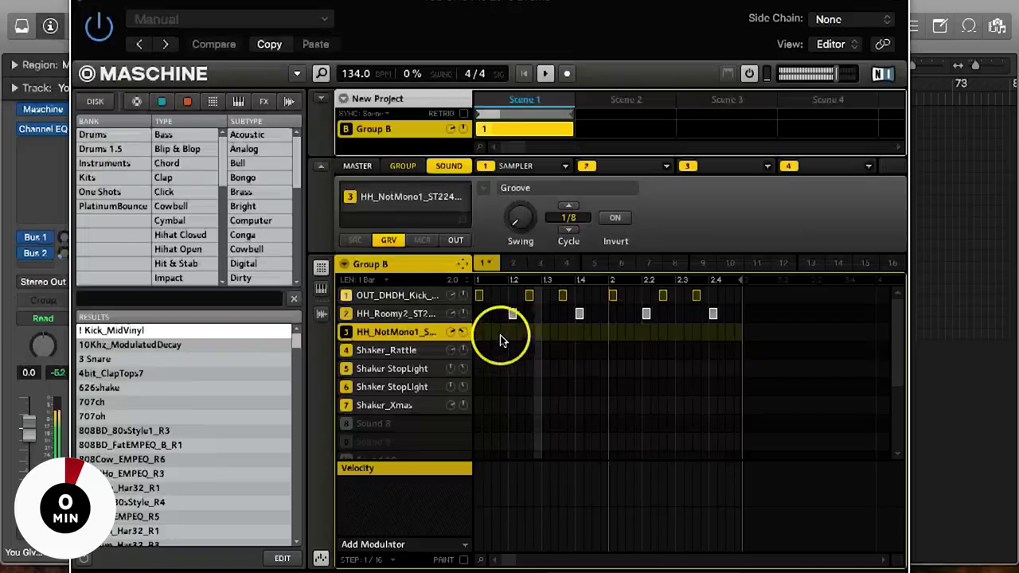
Step: Place matching HH_NotMono1 and Shaker_Rattle hits on sixteenth steps 3, 7 and 8 of the first bar
{"action": "left_click", "coordinate": [510, 315]}
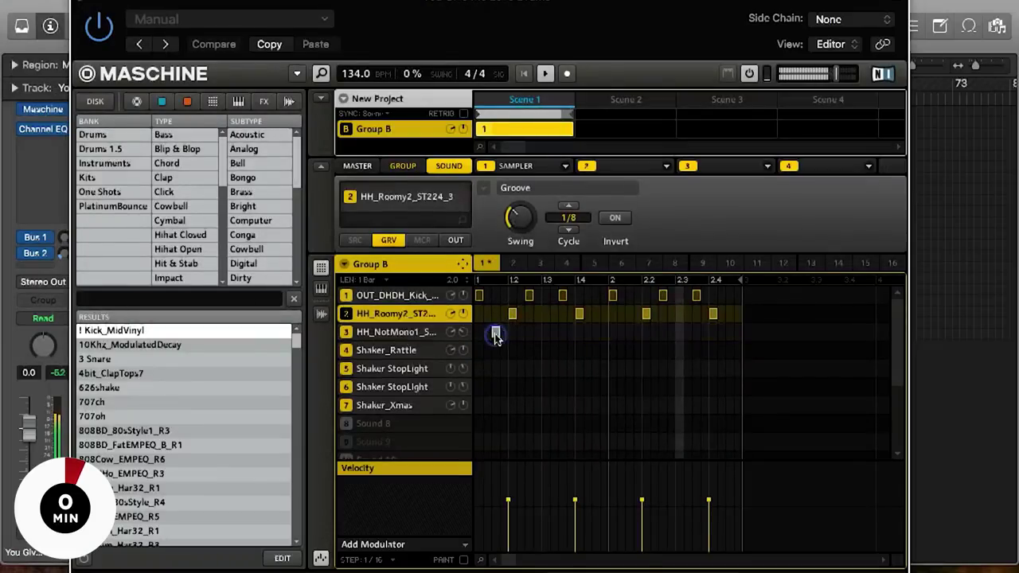
{"action": "left_click", "coordinate": [495, 333]}
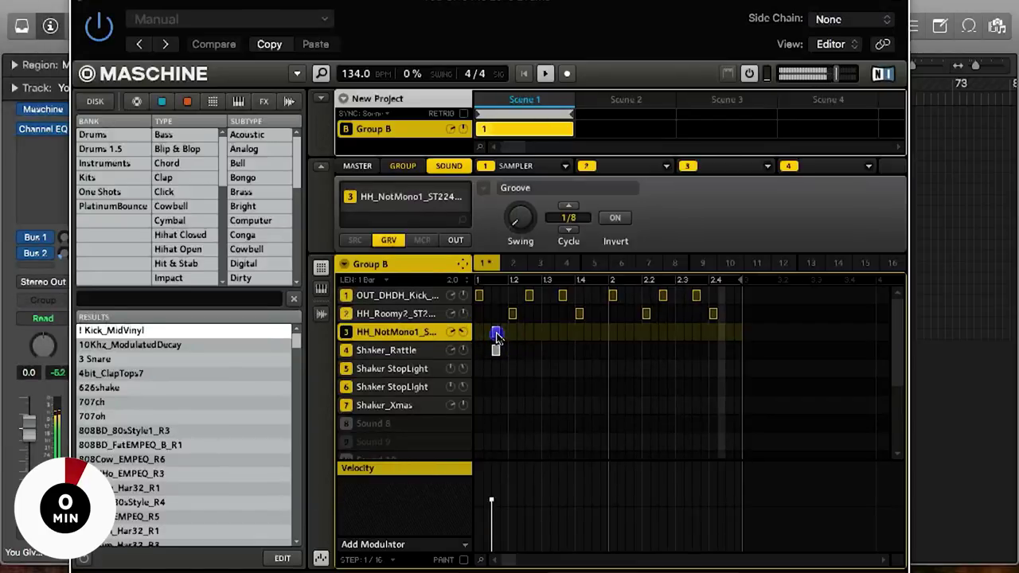
{"action": "left_click", "coordinate": [529, 332]}
{"action": "left_click", "coordinate": [537, 332]}
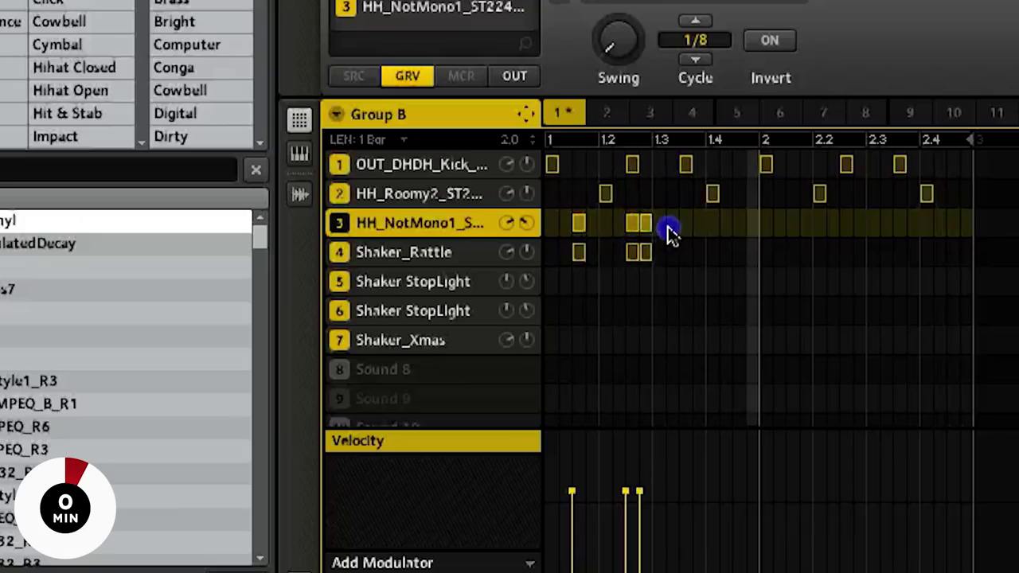
Step: Extend both lanes with hits on steps 9 and 15 and bar 2's step 3, plus a HH_NotMono1-only hit on step 11
{"action": "left_click_drag", "start_coordinate": [669, 231], "coordinate": [660, 257]}
{"action": "left_click", "coordinate": [629, 253]}
{"action": "left_click", "coordinate": [706, 226]}
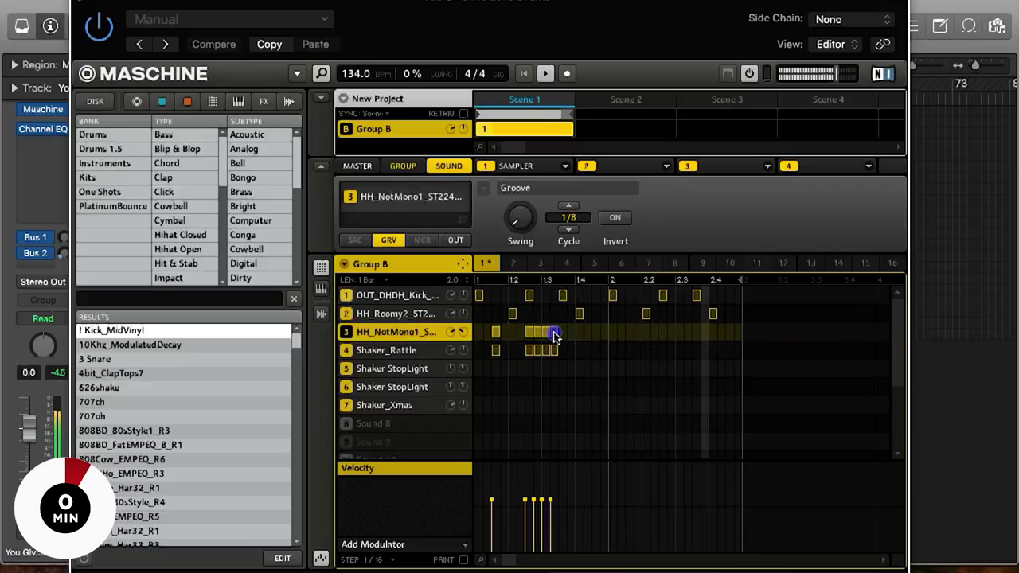
{"action": "left_click_drag", "start_coordinate": [673, 226], "coordinate": [683, 222]}
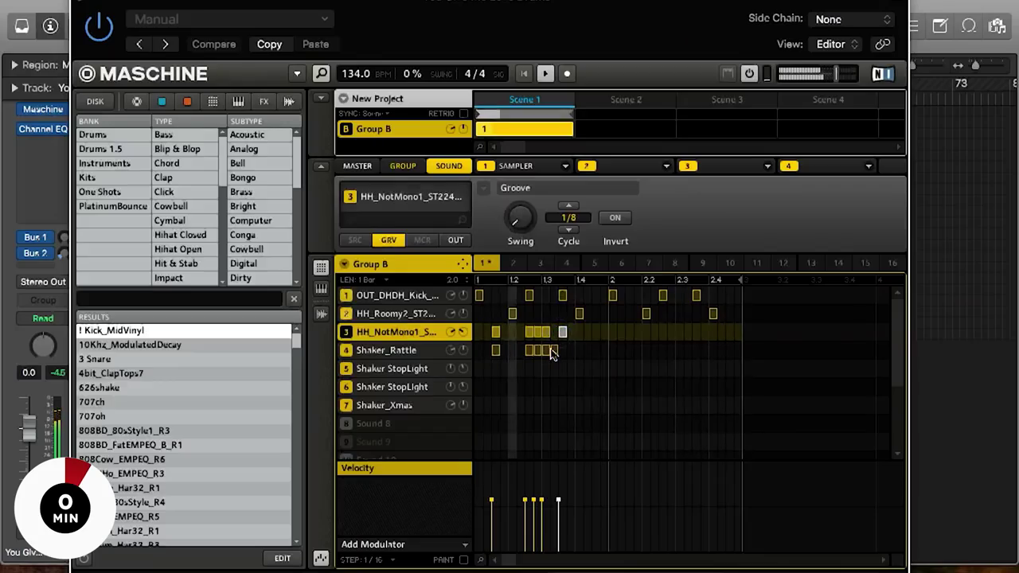
{"action": "left_click", "coordinate": [553, 351]}
{"action": "left_click_drag", "start_coordinate": [580, 376], "coordinate": [591, 353]}
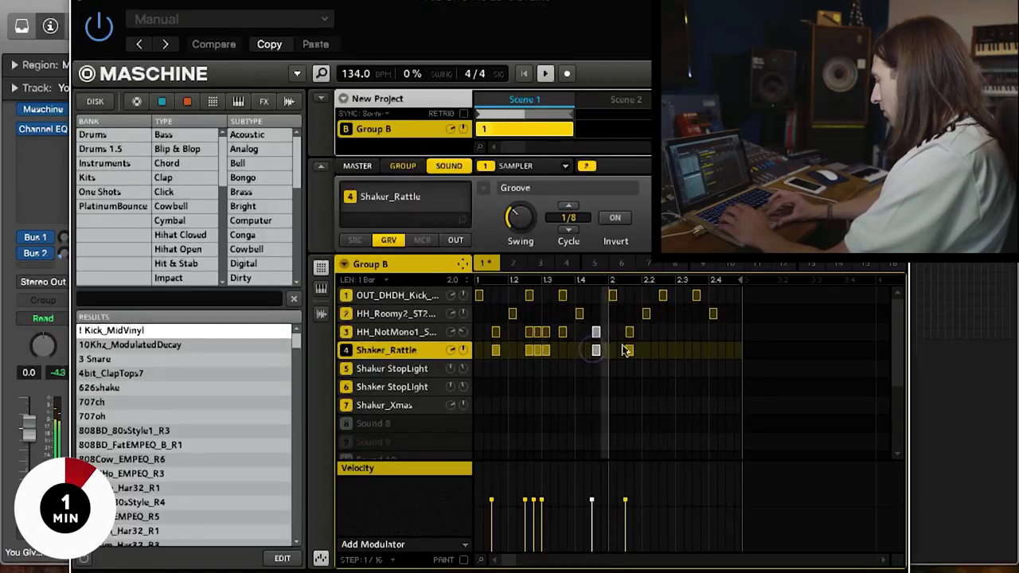
Step: Add bar 2 hits: HH_NotMono1 on steps 7 to 11, Shaker_Rattle on steps 7 to 10, and both on step 15
{"action": "left_click_drag", "start_coordinate": [580, 357], "coordinate": [526, 328]}
{"action": "left_click_drag", "start_coordinate": [529, 331], "coordinate": [695, 352]}
{"action": "left_click", "coordinate": [687, 333]}
{"action": "left_click", "coordinate": [681, 352]}
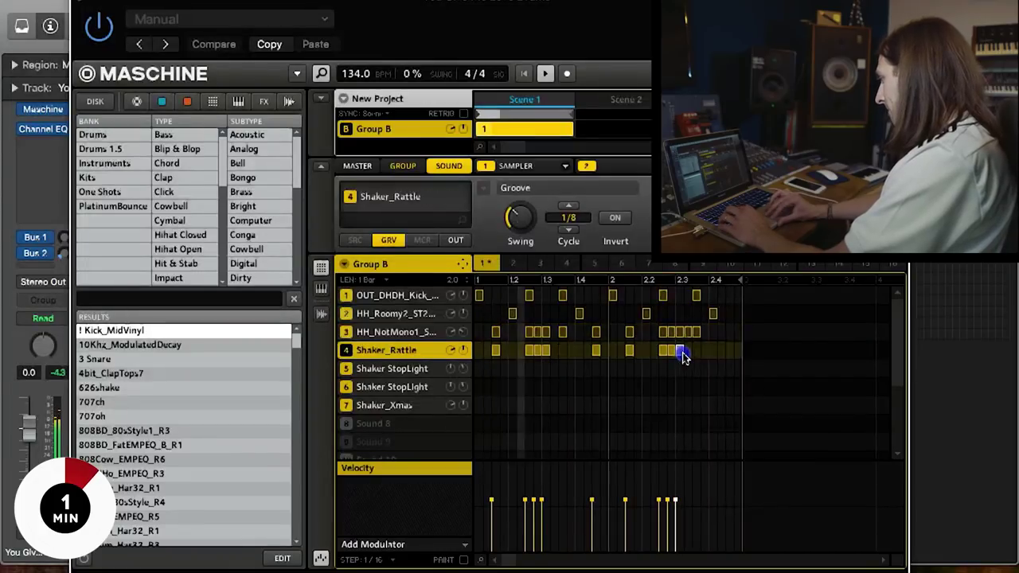
{"action": "left_click", "coordinate": [723, 333]}
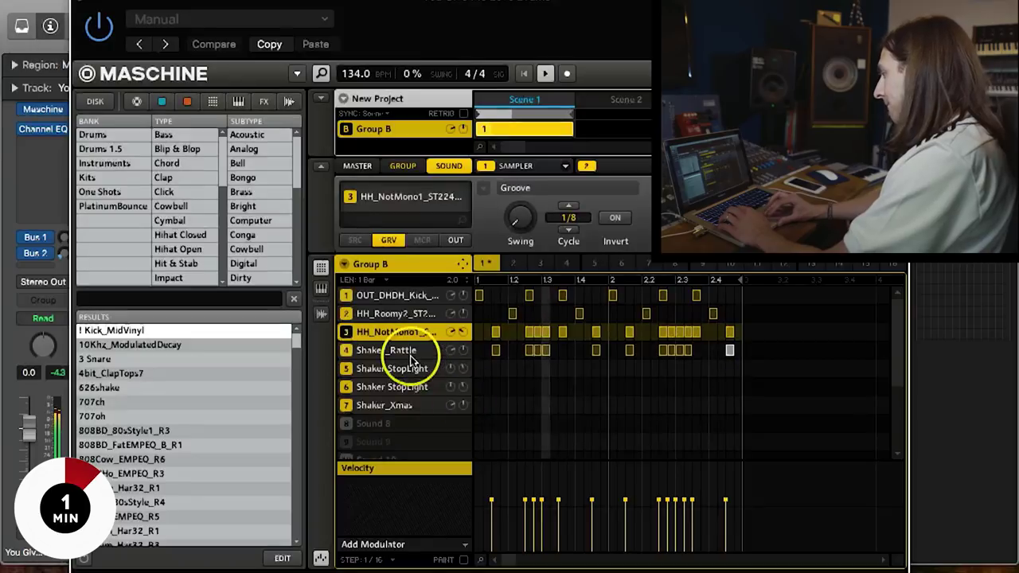
{"action": "left_click", "coordinate": [398, 405]}
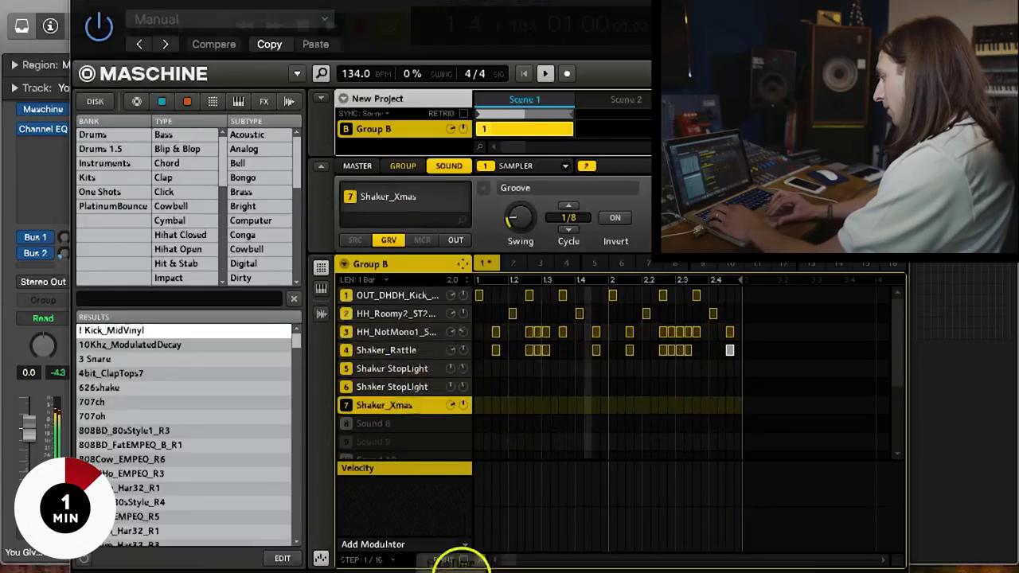
{"action": "left_click", "coordinate": [450, 571]}
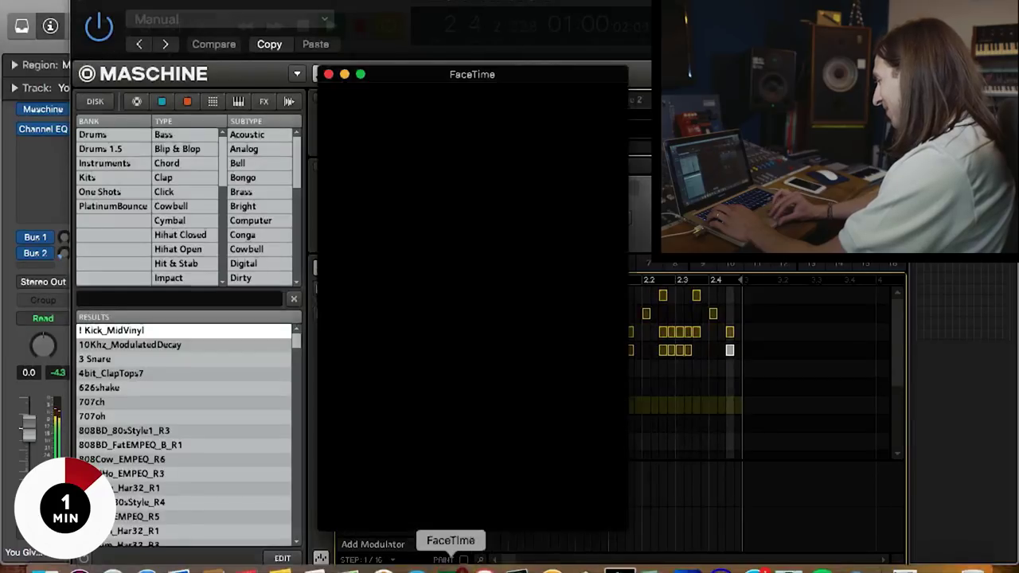
{"action": "right_click", "coordinate": [437, 389]}
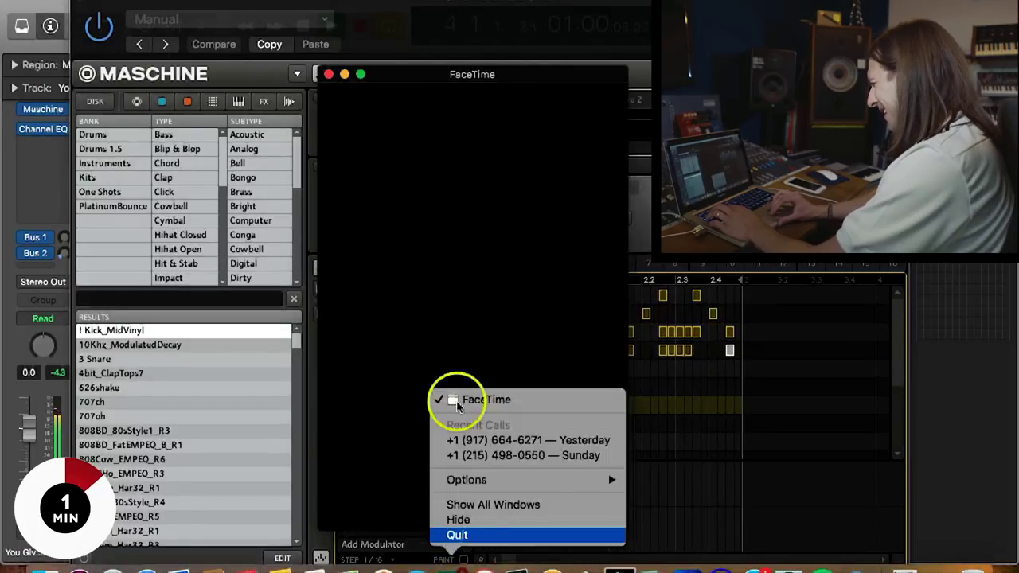
{"action": "left_click", "coordinate": [454, 538]}
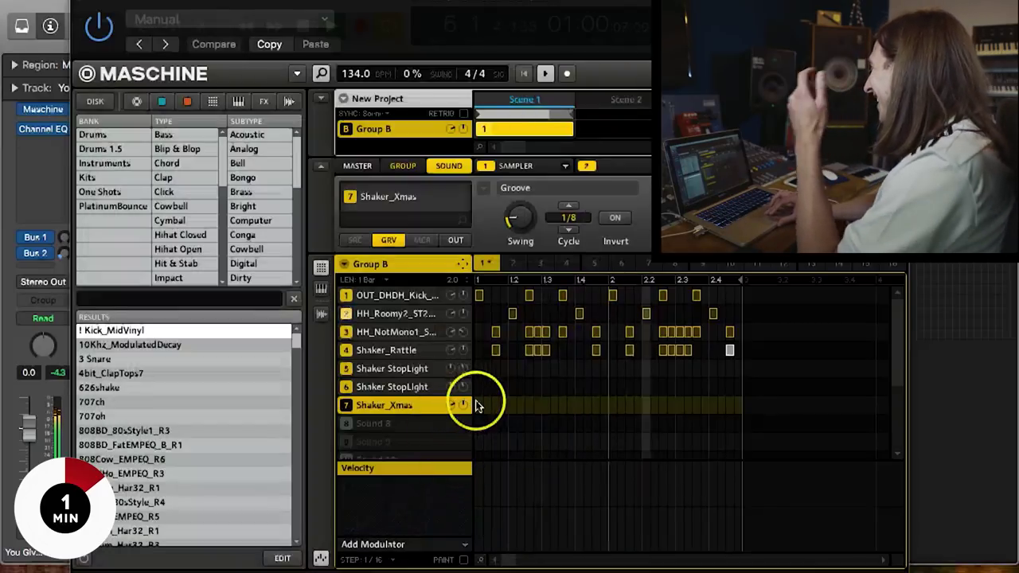
Step: Fill the Shaker_Xmas lane with sixteenth notes across both bars, alternating lower and higher velocities
{"action": "left_click", "coordinate": [476, 405]}
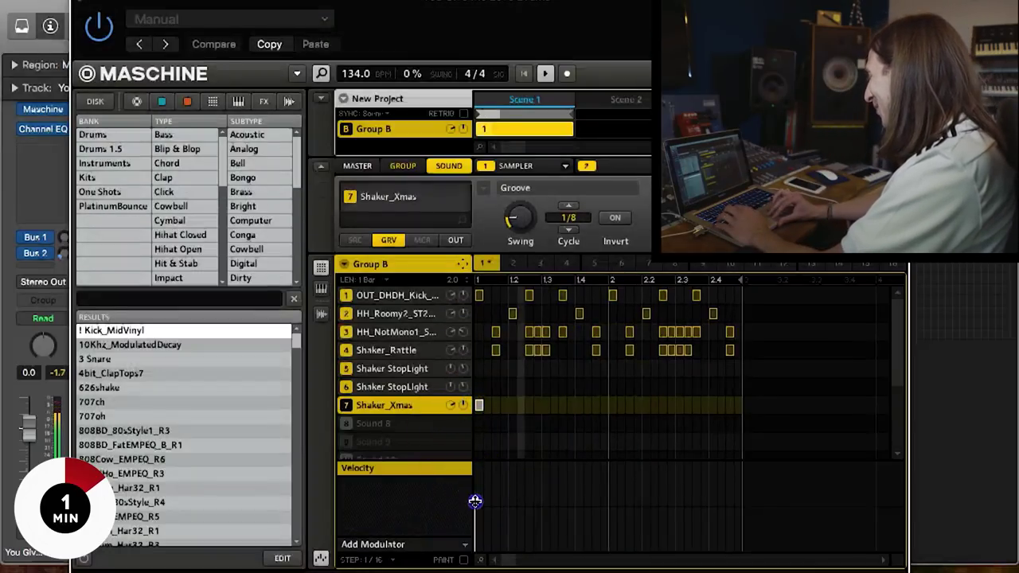
{"action": "left_click", "coordinate": [475, 405]}
{"action": "left_click", "coordinate": [479, 504]}
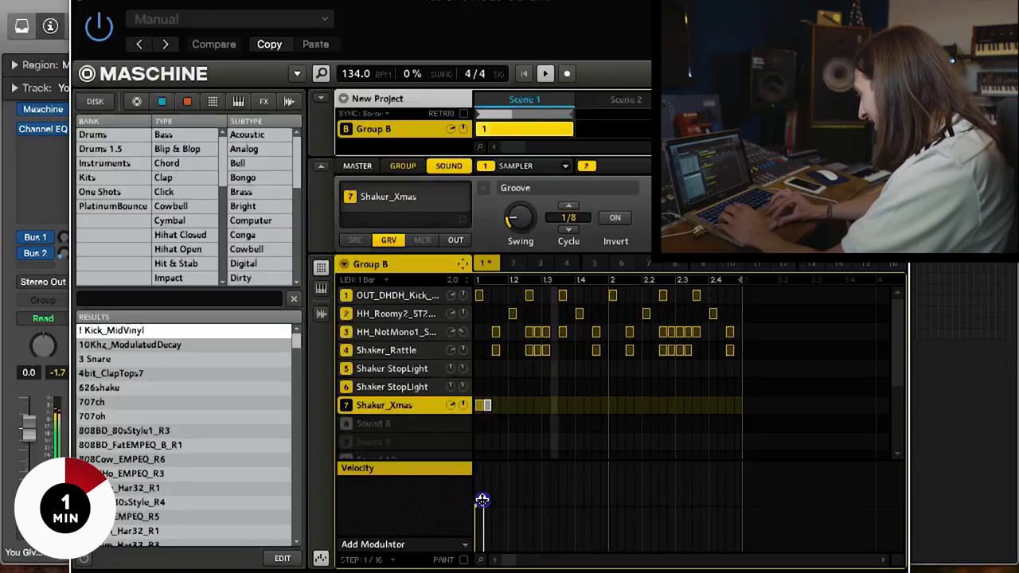
{"action": "left_click", "coordinate": [503, 391]}
{"action": "left_click_drag", "start_coordinate": [505, 401], "coordinate": [477, 405]}
{"action": "left_click_drag", "start_coordinate": [627, 377], "coordinate": [613, 402]}
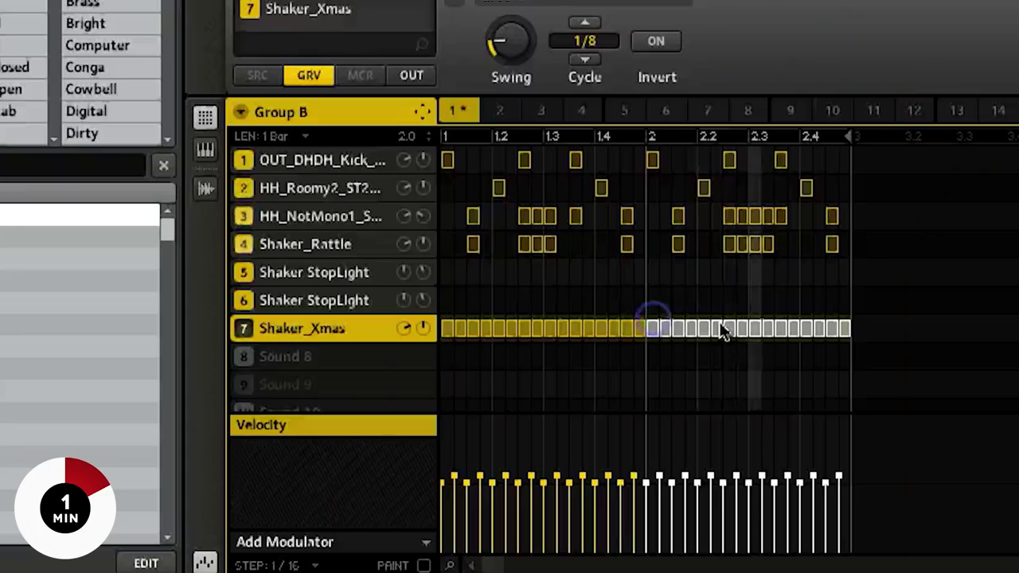
Step: Select all Shaker_Xmas hits and lower their velocities slightly together
{"action": "left_click", "coordinate": [894, 330]}
{"action": "left_click", "coordinate": [465, 451]}
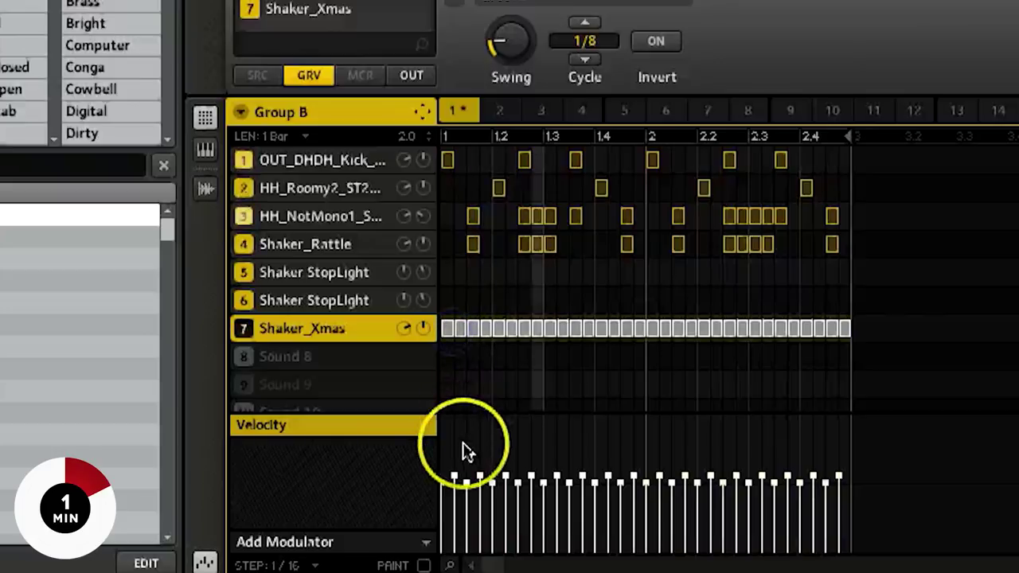
{"action": "left_click_drag", "start_coordinate": [454, 478], "coordinate": [455, 487]}
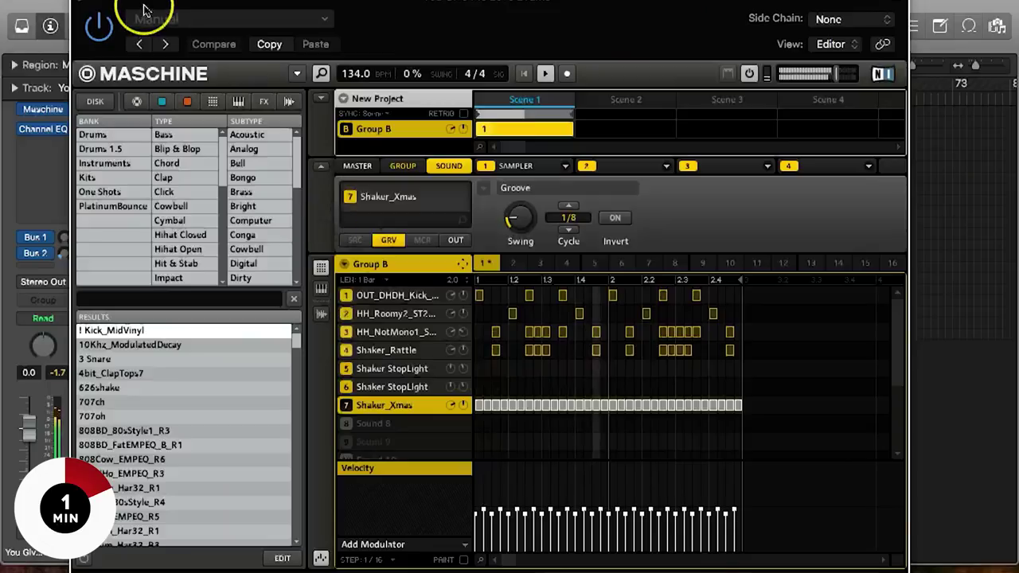
Step: Close the Maschine plug-in window and select the Bass Main track
{"action": "left_click", "coordinate": [84, 6]}
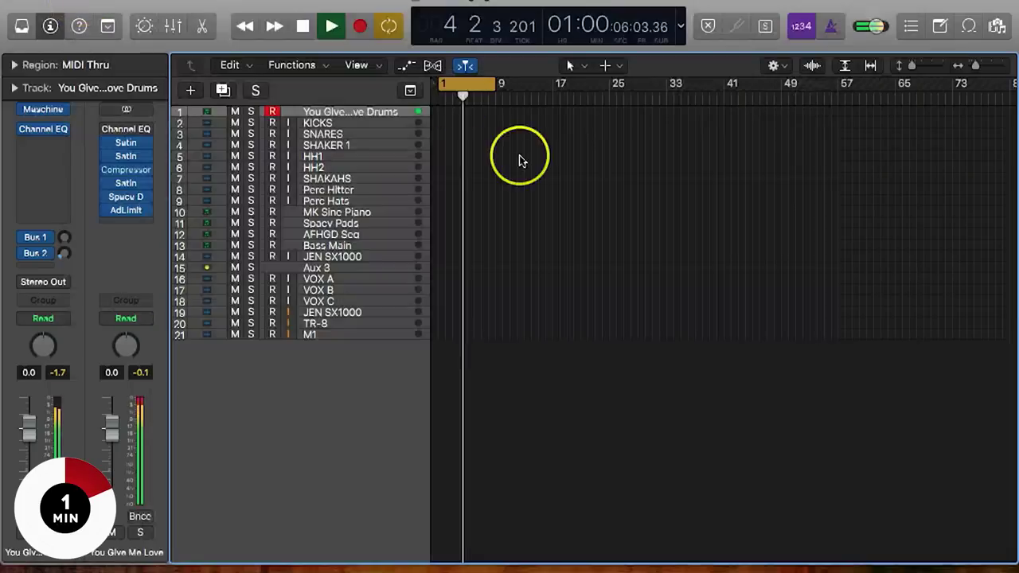
{"action": "left_click", "coordinate": [359, 239]}
{"action": "left_click", "coordinate": [343, 179]}
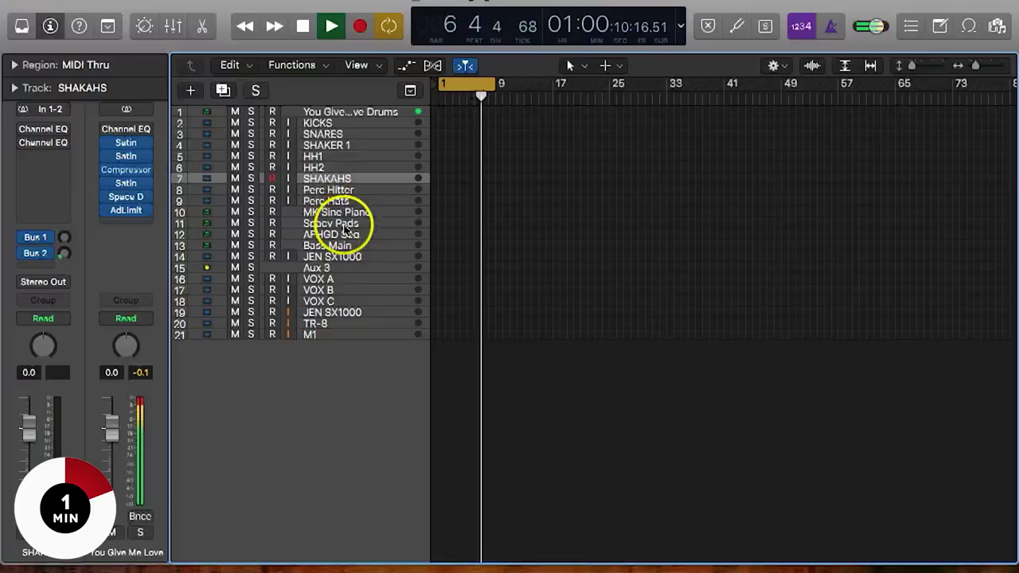
{"action": "left_click", "coordinate": [353, 244]}
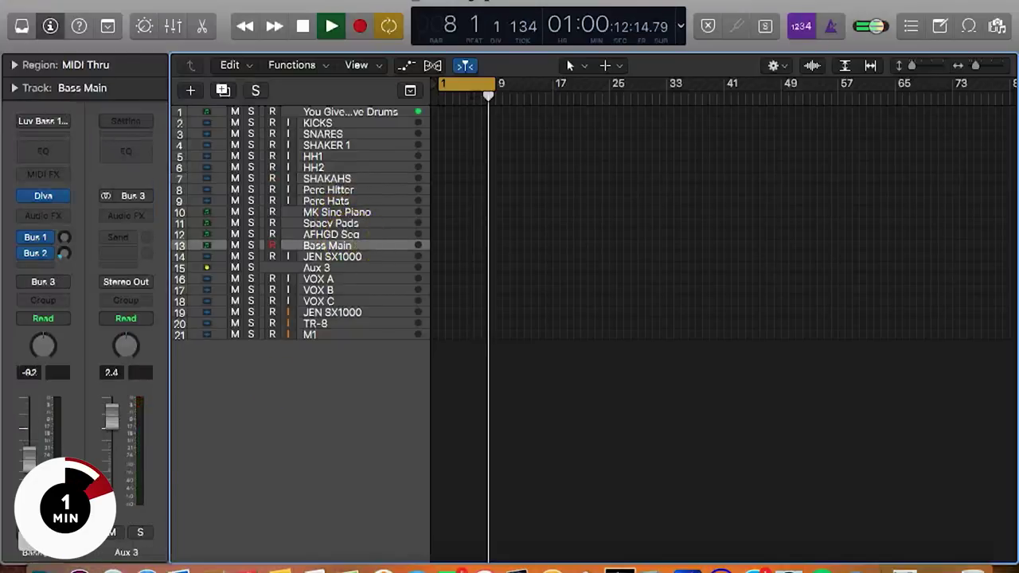
Step: Switch to Finder, close the Applications window and go back up to the FACT folder
{"action": "left_click", "coordinate": [44, 569]}
{"action": "right_click", "coordinate": [71, 155]}
{"action": "left_click", "coordinate": [66, 135]}
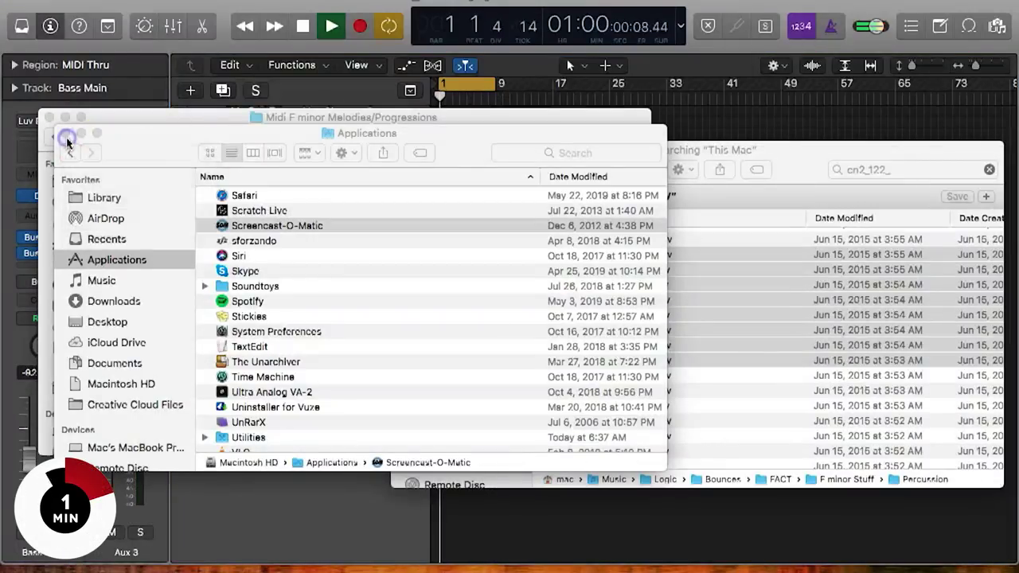
{"action": "left_click", "coordinate": [65, 133]}
{"action": "left_click", "coordinate": [209, 162]}
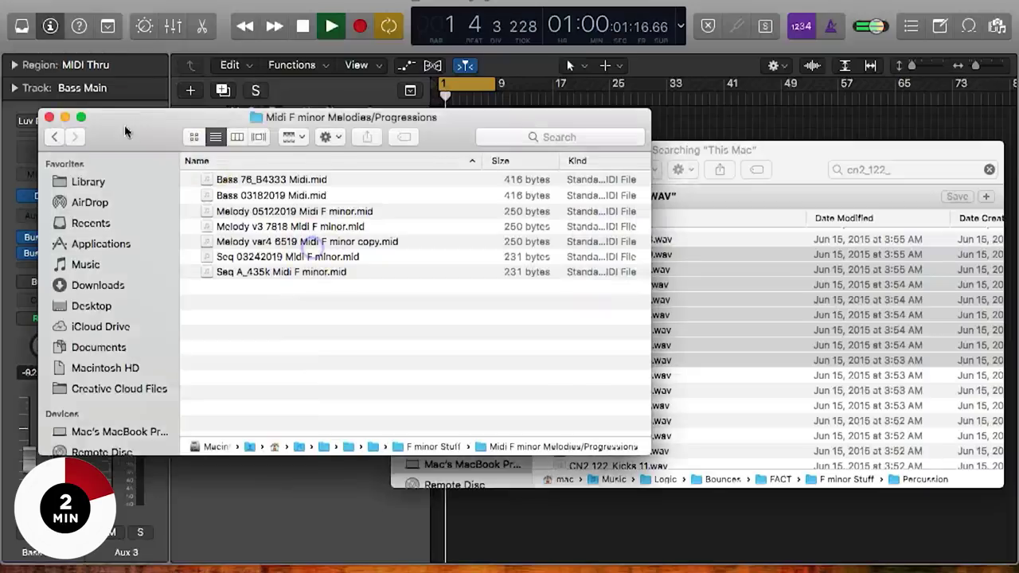
{"action": "left_click", "coordinate": [56, 138]}
{"action": "left_click", "coordinate": [58, 148]}
Step: Look through the cn2_122_ search results for an open hat sample
{"action": "left_click", "coordinate": [820, 290]}
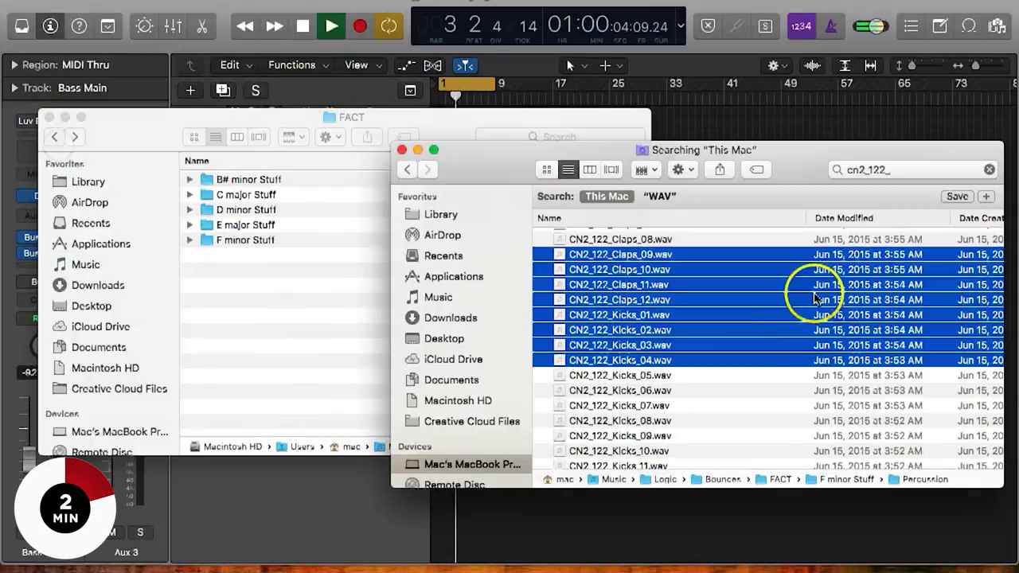
{"action": "left_click", "coordinate": [748, 409]}
{"action": "scroll", "coordinate": [741, 413], "scroll_direction": "down", "scroll_amount": 5}
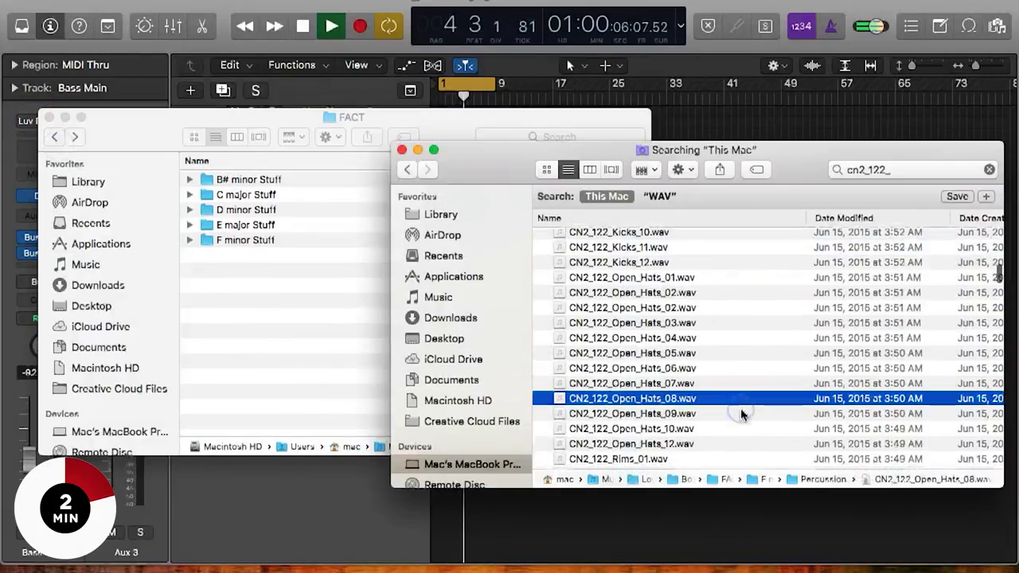
{"action": "left_click", "coordinate": [649, 293]}
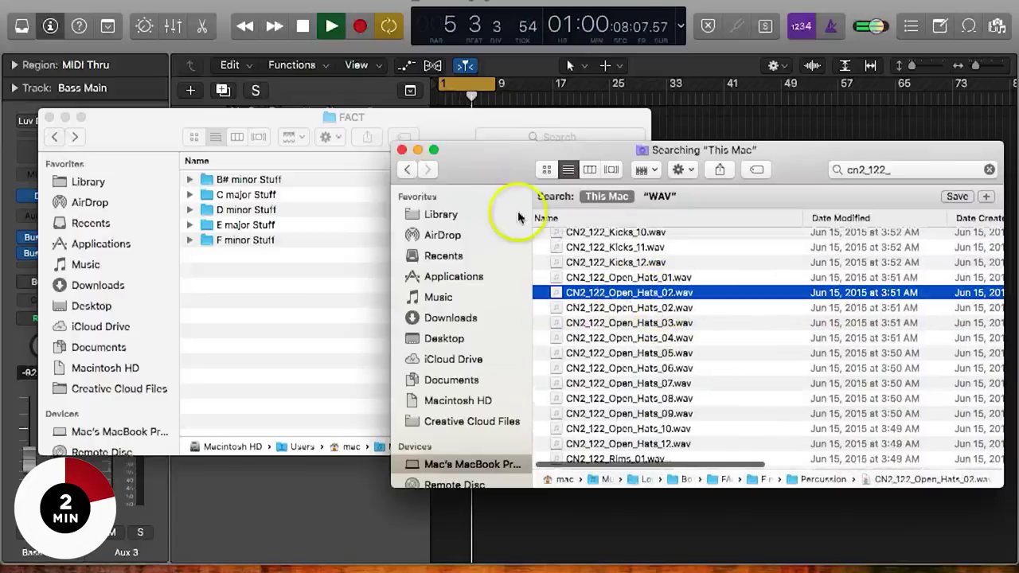
{"action": "left_click_drag", "start_coordinate": [487, 156], "coordinate": [452, 231]}
{"action": "left_click", "coordinate": [600, 396]}
{"action": "left_click", "coordinate": [594, 368]}
{"action": "key", "text": "super+a"}
{"action": "left_click", "coordinate": [585, 285]}
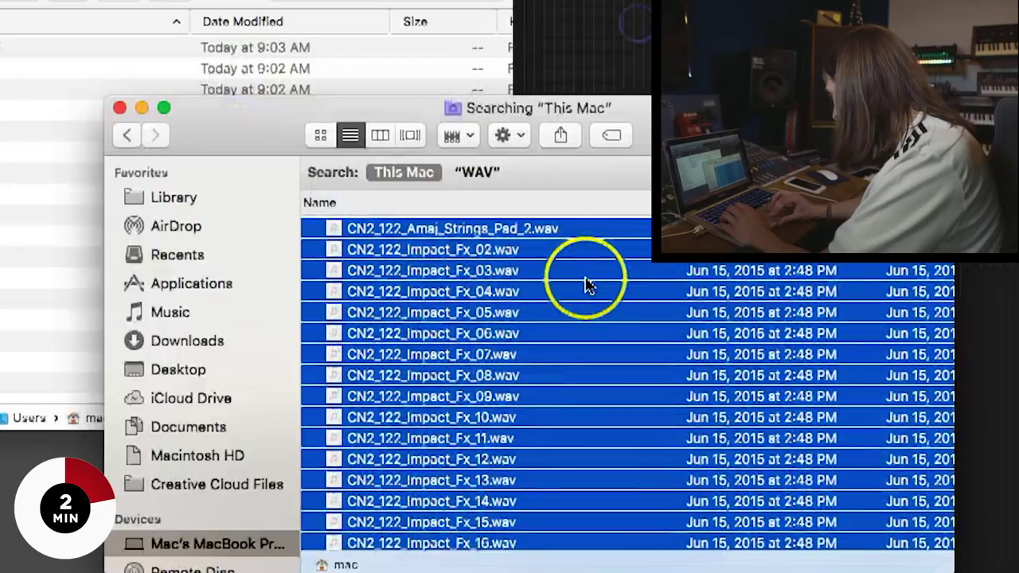
{"action": "scroll", "coordinate": [570, 366], "scroll_direction": "down", "scroll_amount": 20}
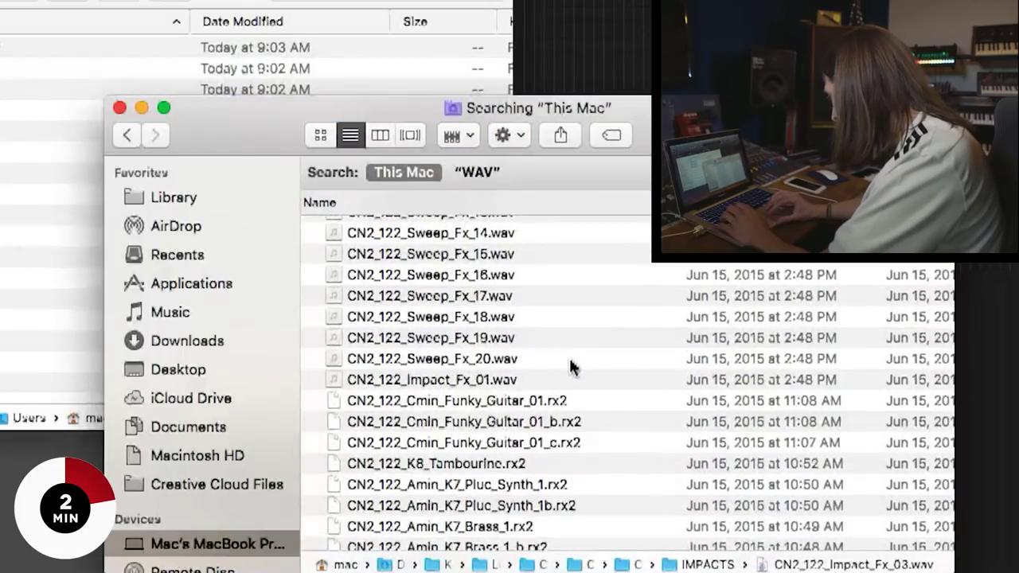
{"action": "scroll", "coordinate": [570, 366], "scroll_direction": "down", "scroll_amount": 15}
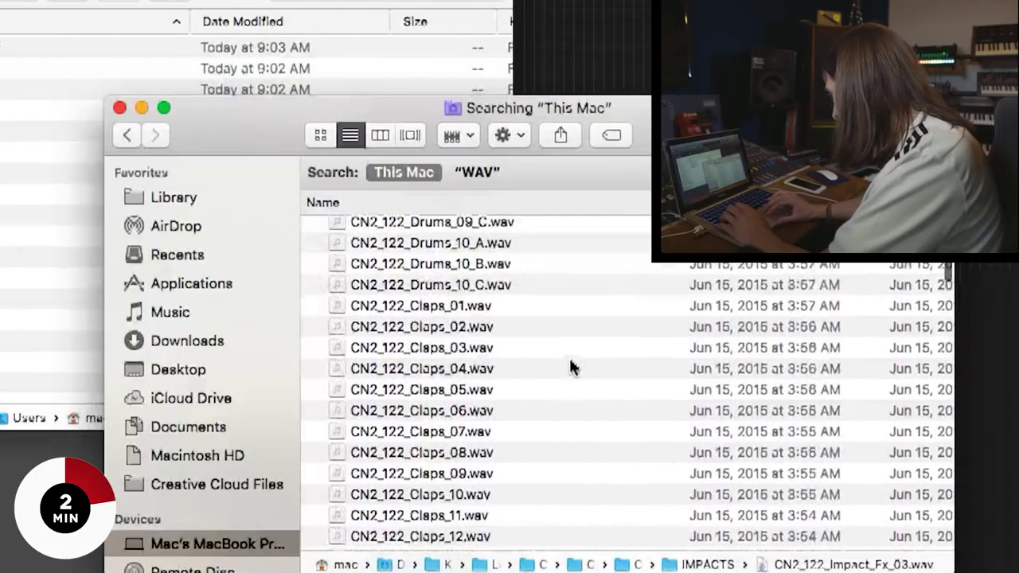
{"action": "scroll", "coordinate": [572, 366], "scroll_direction": "up", "scroll_amount": 2}
{"action": "scroll", "coordinate": [571, 366], "scroll_direction": "down", "scroll_amount": 10}
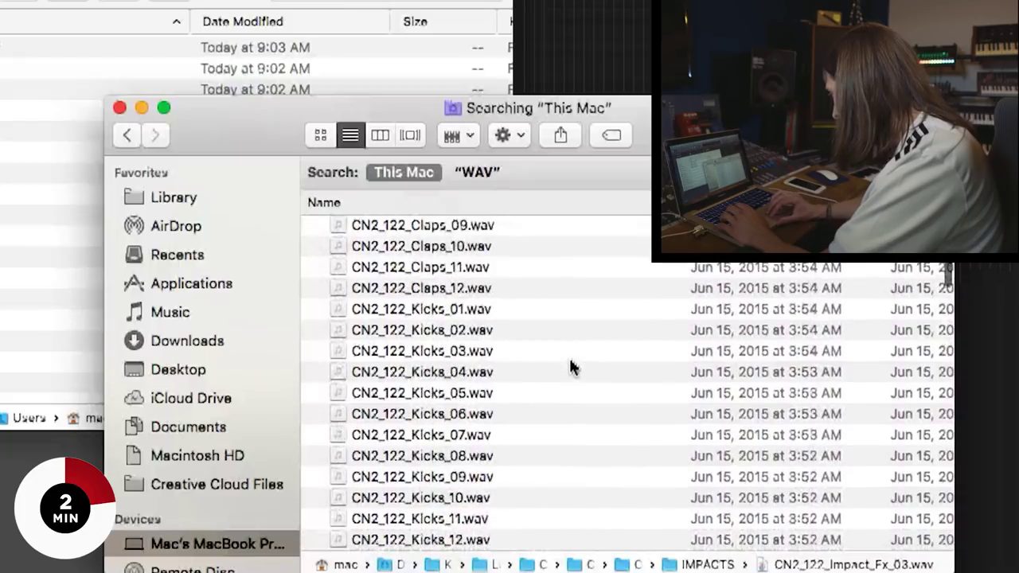
Step: Add CN2_122_Open_Hats_05.wav to the Logic project on the Perc Hitter track at about bar 43, importing its tempo information
{"action": "left_click_drag", "start_coordinate": [450, 402], "coordinate": [637, 77]}
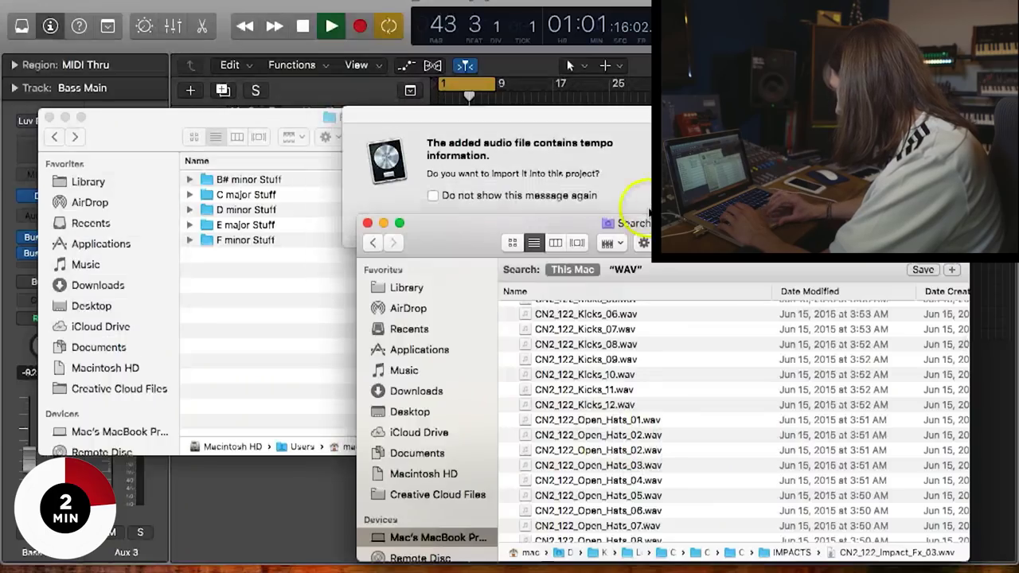
{"action": "left_click", "coordinate": [589, 173]}
{"action": "left_click", "coordinate": [611, 225]}
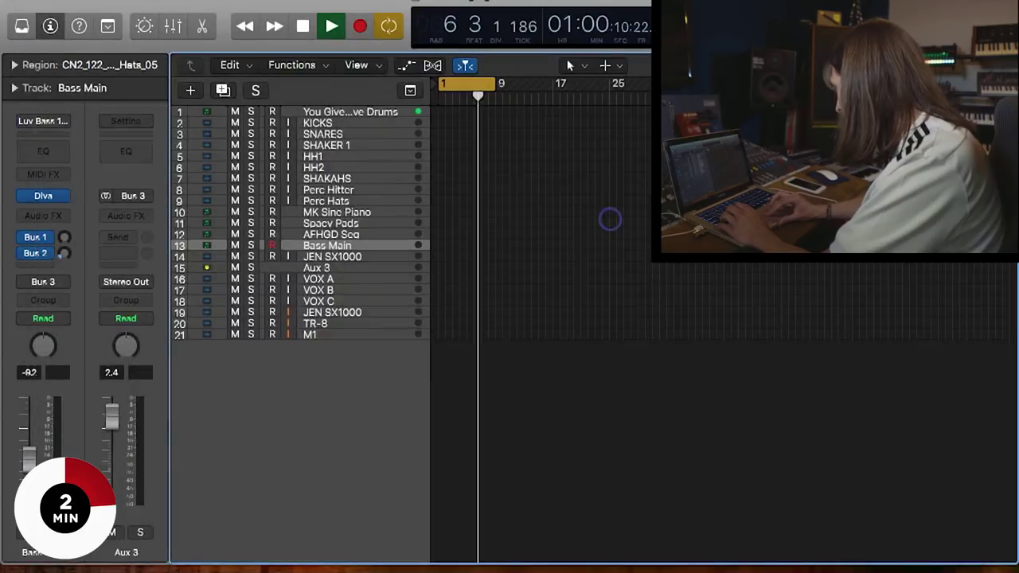
Step: Stop playback and switch the transport display to show the tempo, time signature and key
{"action": "key", "text": "Return"}
{"action": "key", "text": "space"}
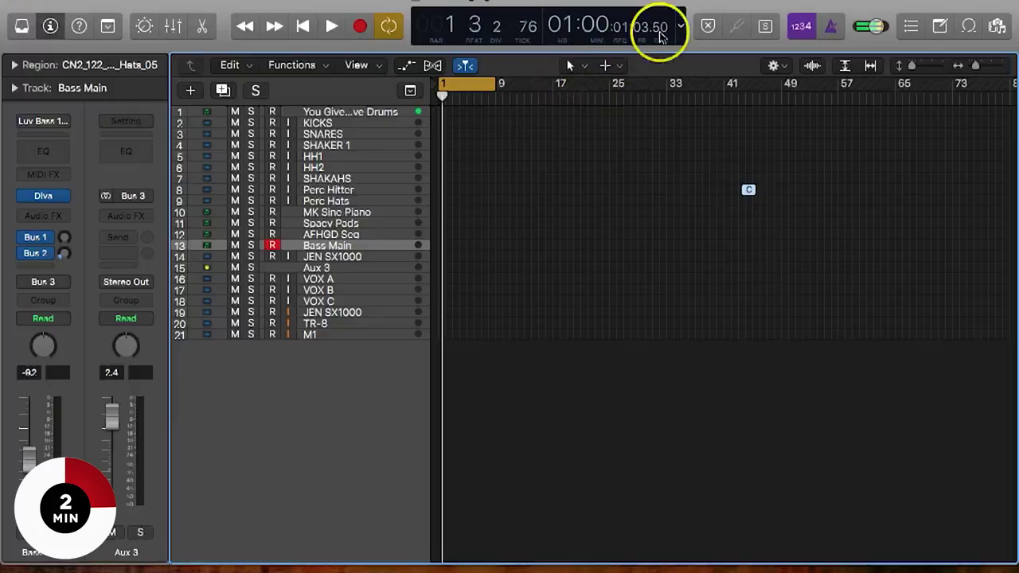
{"action": "left_click", "coordinate": [661, 36]}
{"action": "left_click", "coordinate": [675, 28]}
{"action": "left_click", "coordinate": [675, 28]}
{"action": "left_click", "coordinate": [705, 21]}
Step: Set the project tempo to 134
{"action": "left_click", "coordinate": [605, 30]}
{"action": "left_click", "coordinate": [579, 30]}
{"action": "double_click", "coordinate": [565, 30]}
{"action": "type", "text": "134"}
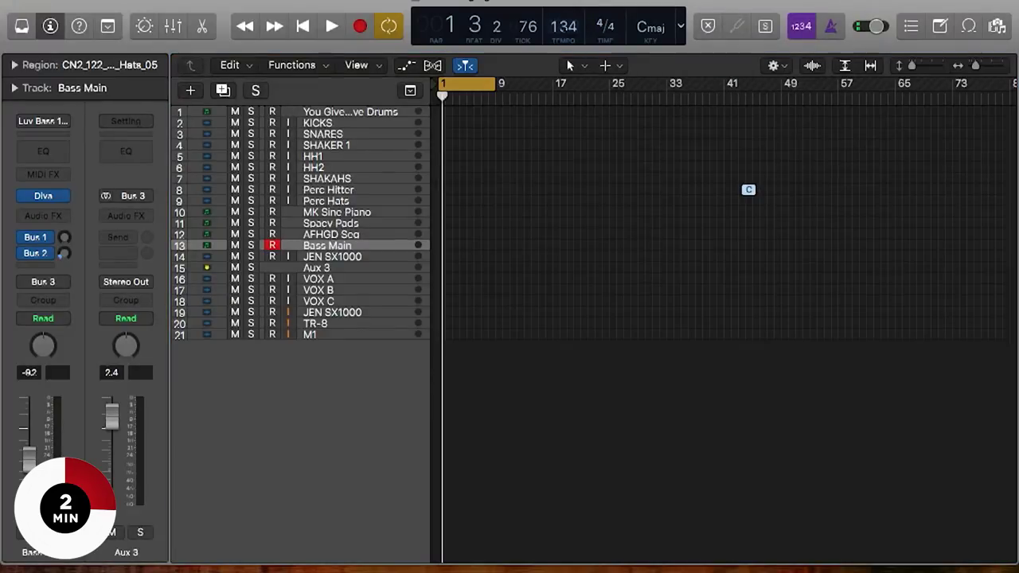
{"action": "left_click", "coordinate": [704, 163]}
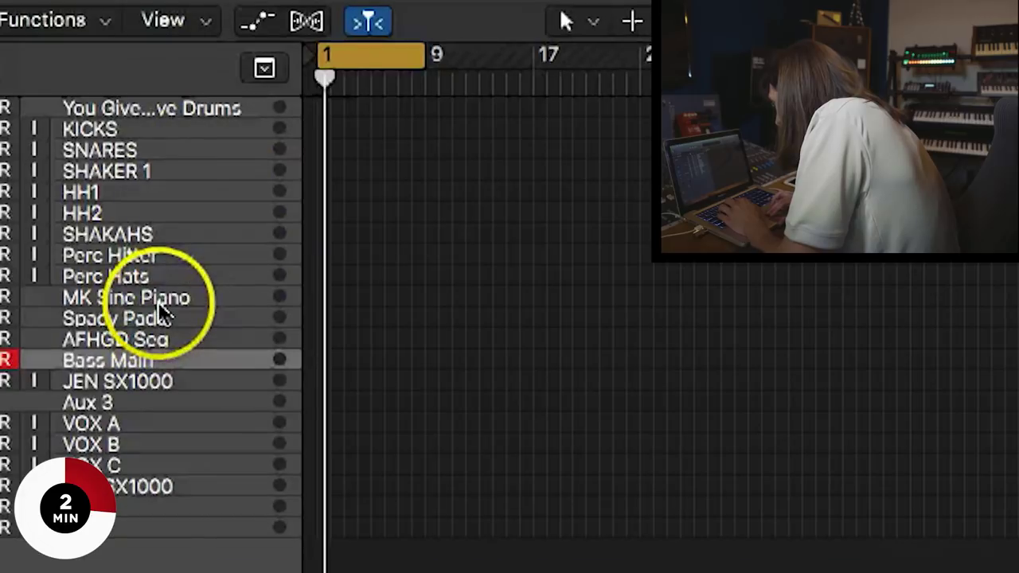
Step: Paste the open hat region at bar 1 of the Perc Hats track and copy it to fill the eight-bar cycle
{"action": "key", "text": "Up"}
{"action": "key", "text": "Up"}
{"action": "key", "text": "Up"}
{"action": "key", "text": "Up"}
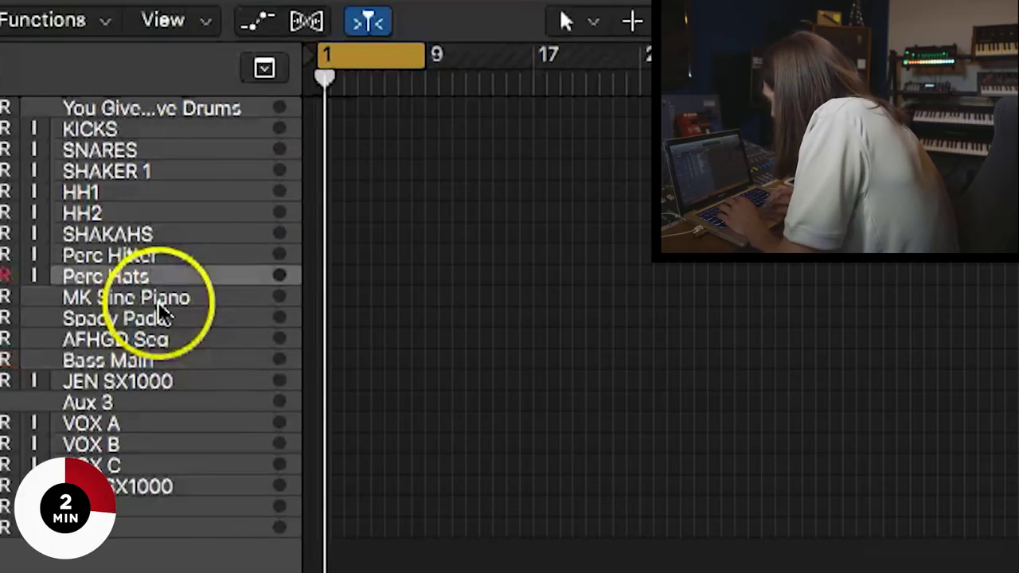
{"action": "left_click", "coordinate": [320, 76]}
{"action": "key", "text": "super+v"}
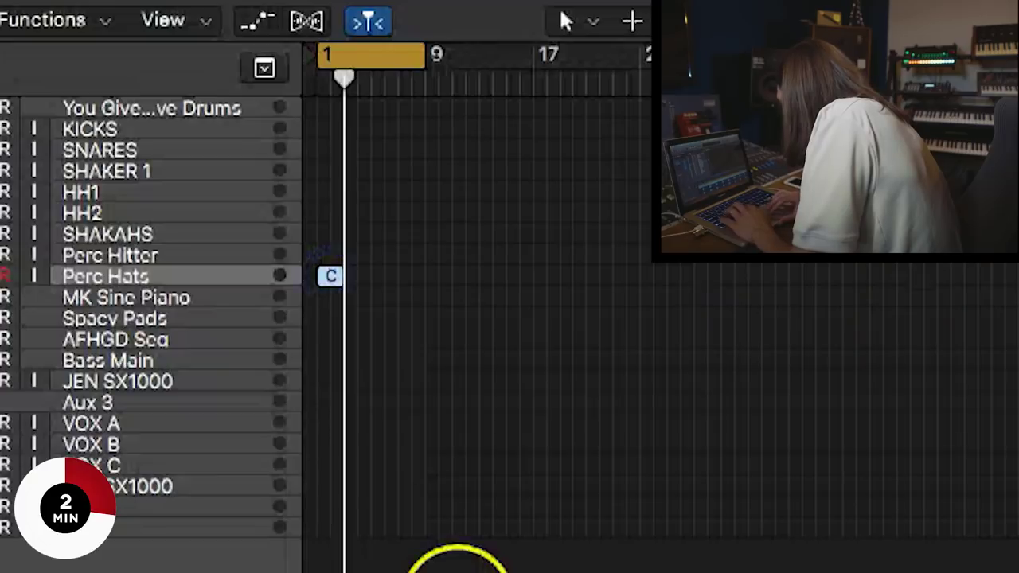
{"action": "key", "text": "Return"}
{"action": "left_click_drag", "start_coordinate": [332, 280], "coordinate": [387, 276]}
Step: Select the Perc Hitter track, switch to Finder and open the Percussion folder inside FACT's F minor Stuff folder
{"action": "left_click", "coordinate": [166, 257]}
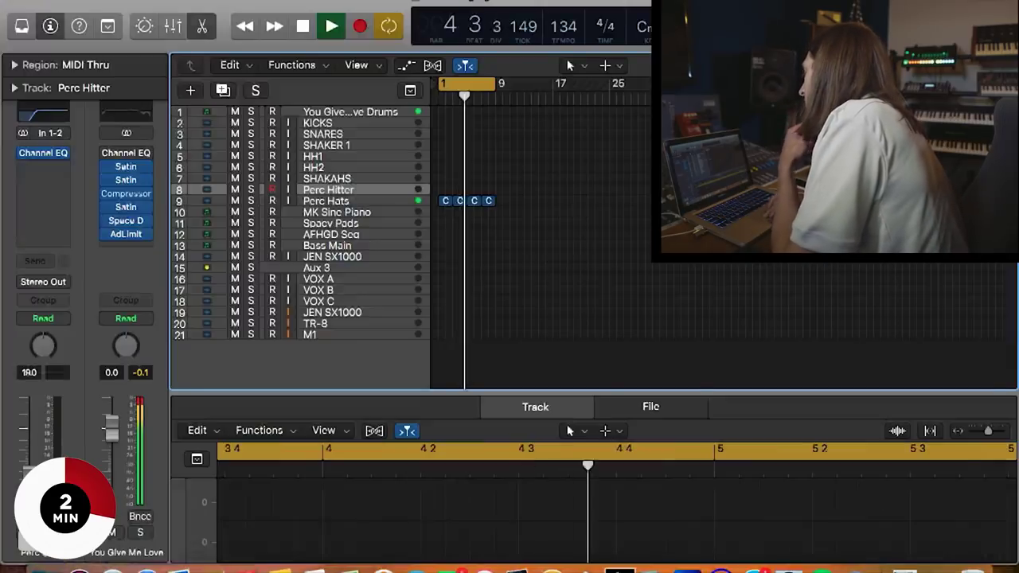
{"action": "key", "text": "super+Tab"}
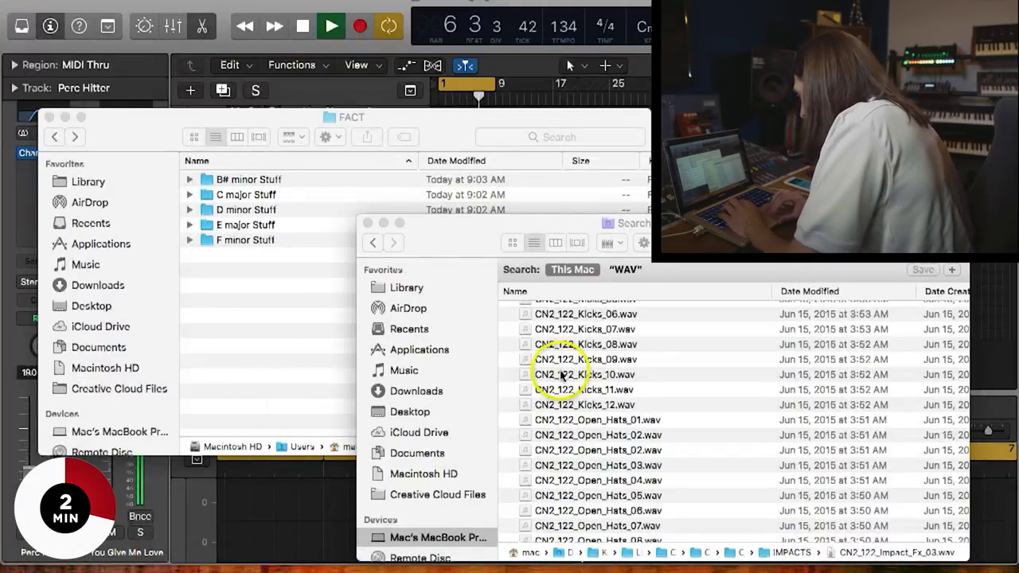
{"action": "left_click", "coordinate": [282, 282]}
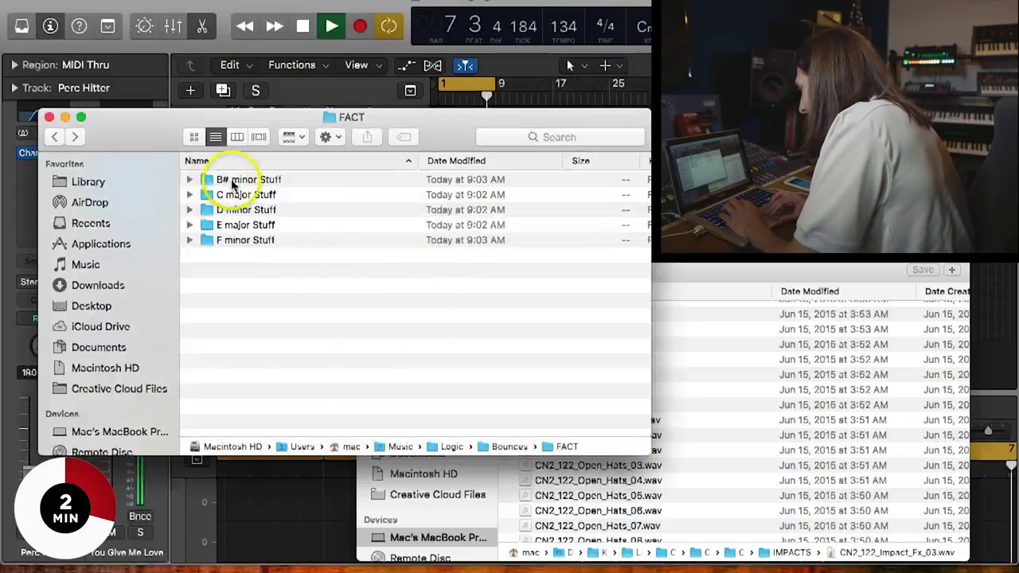
{"action": "left_click", "coordinate": [56, 138]}
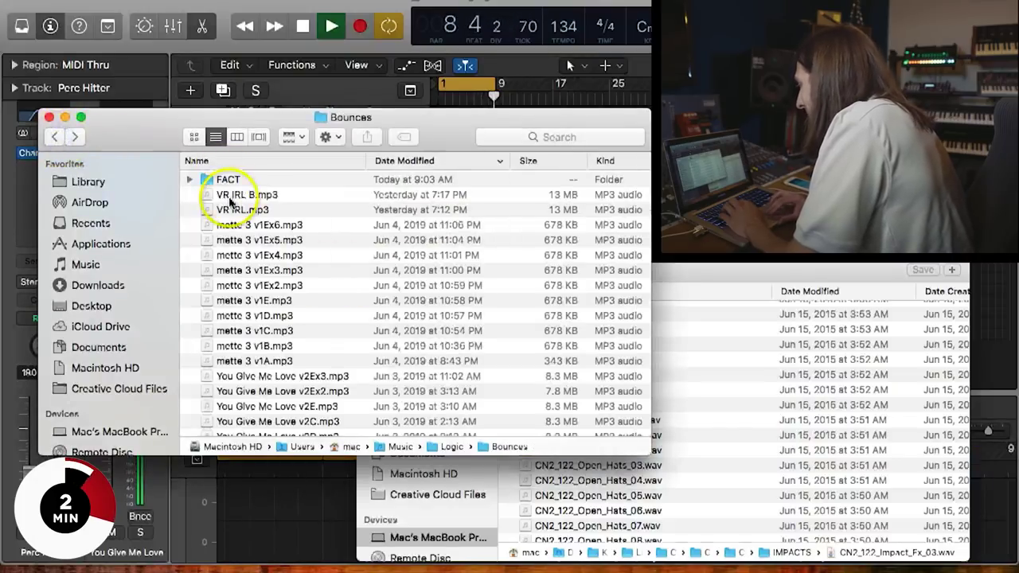
{"action": "double_click", "coordinate": [228, 179]}
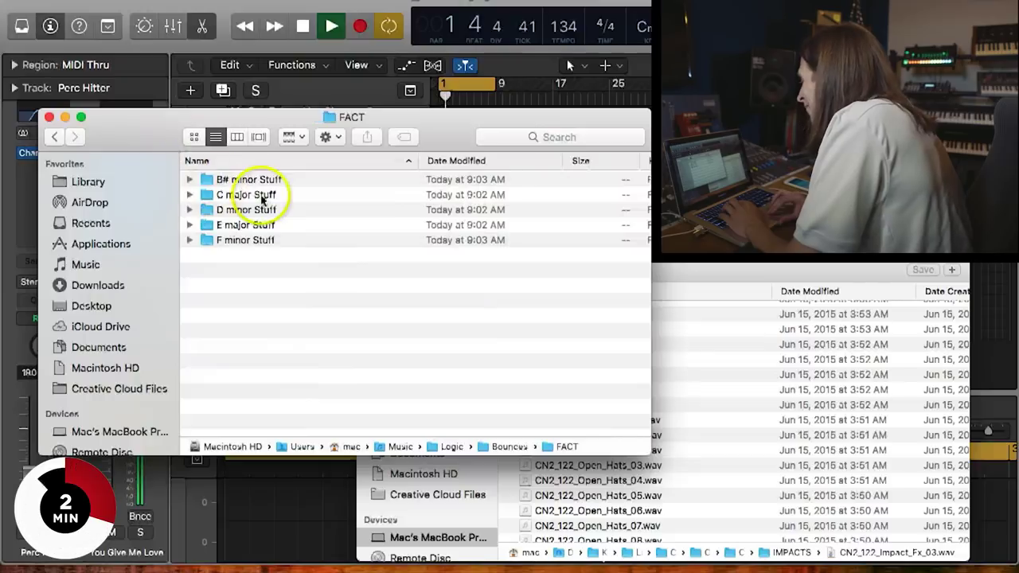
{"action": "double_click", "coordinate": [236, 240]}
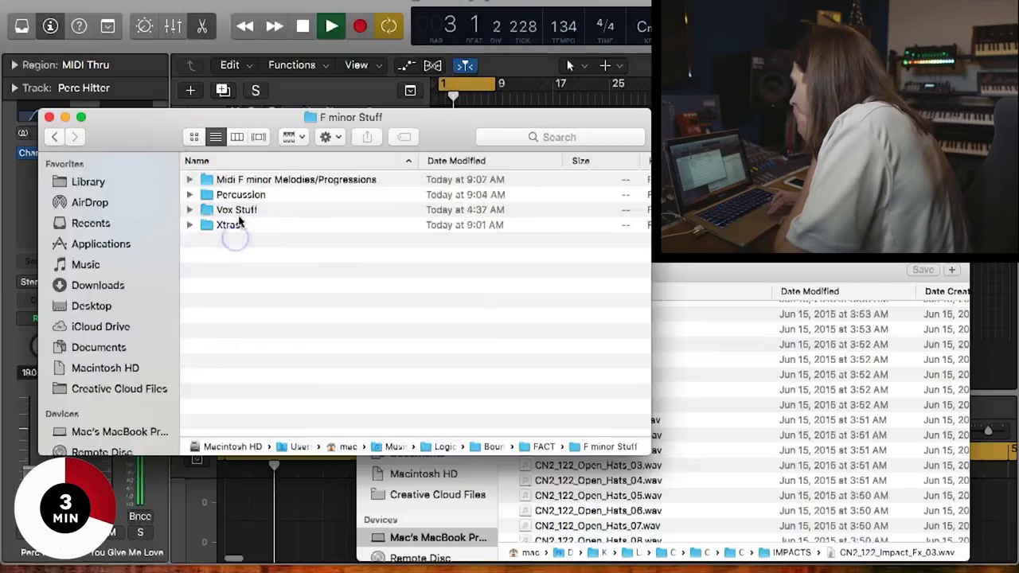
{"action": "double_click", "coordinate": [241, 195]}
{"action": "scroll", "coordinate": [323, 213], "scroll_direction": "up", "scroll_amount": 3}
{"action": "scroll", "coordinate": [307, 221], "scroll_direction": "down", "scroll_amount": 5}
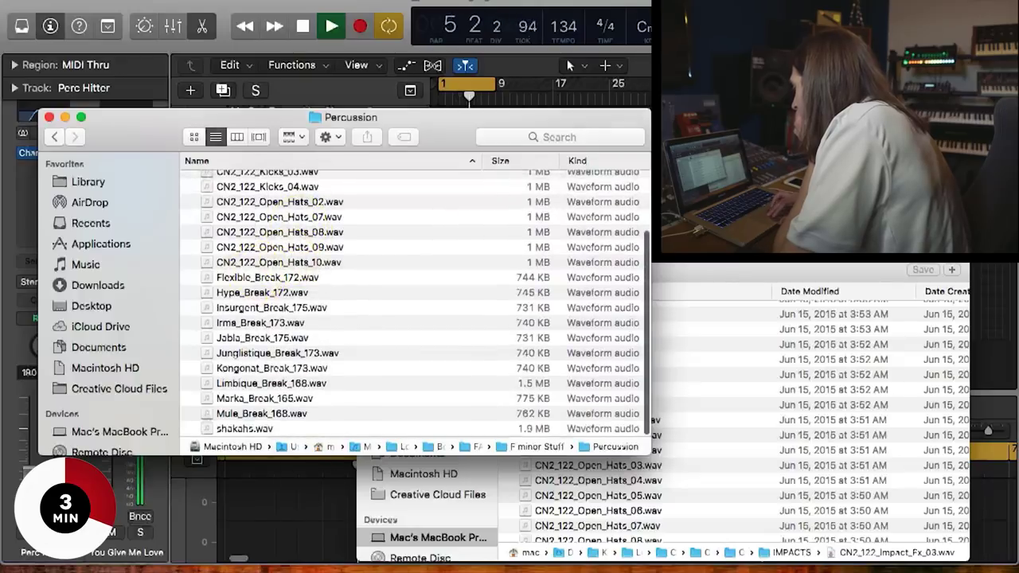
Step: Stop playback in Logic and add Flexible_Break_172.wav from the Percussion folder to the Perc Hitter track at about bar 36
{"action": "left_click", "coordinate": [365, 571]}
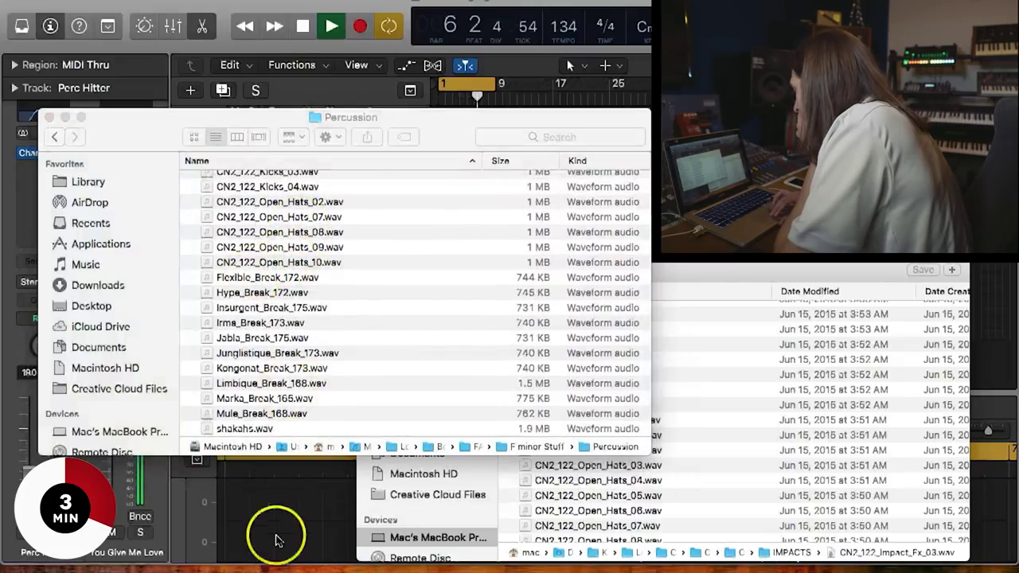
{"action": "left_click", "coordinate": [351, 184]}
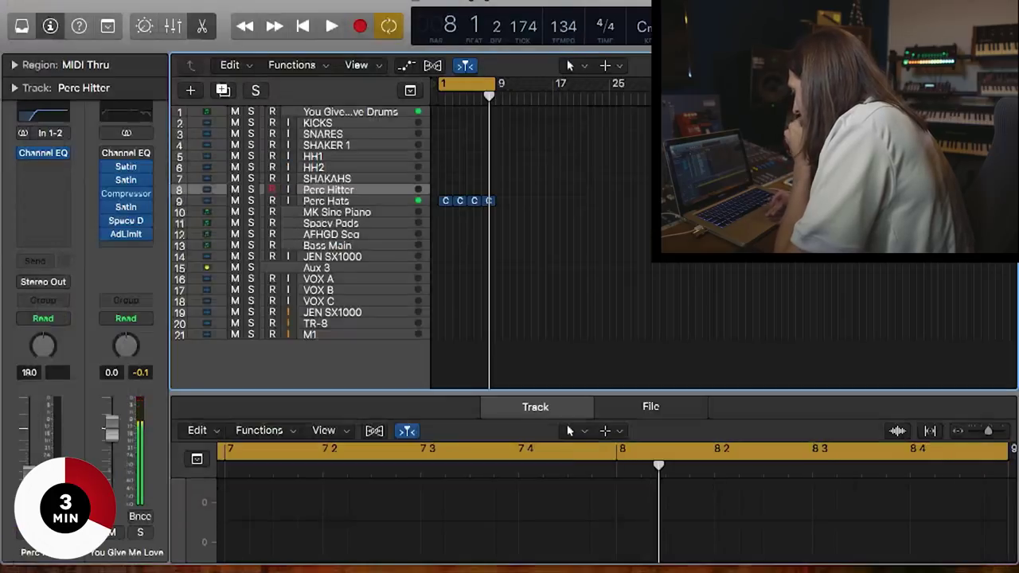
{"action": "left_click", "coordinate": [40, 567]}
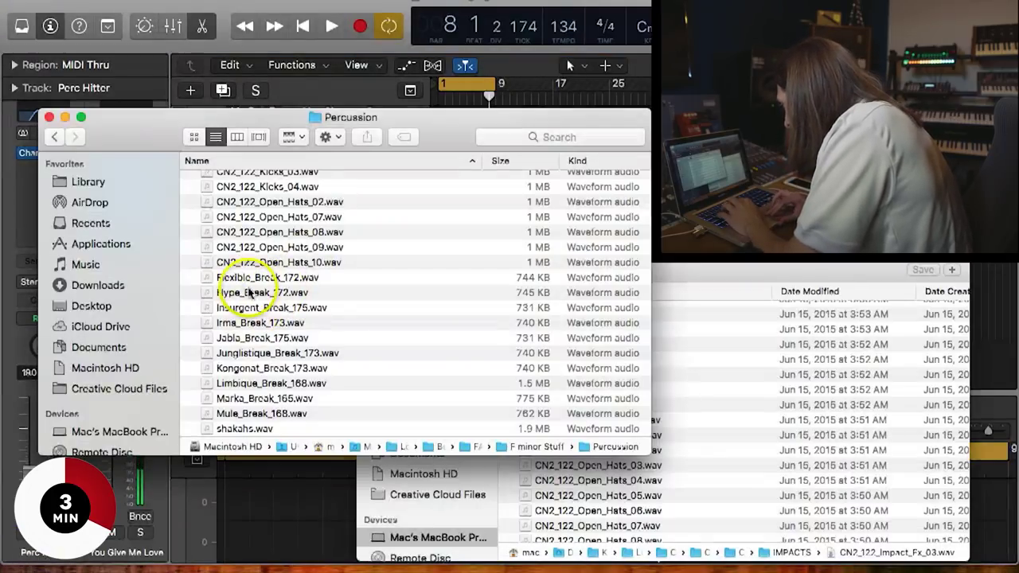
{"action": "left_click_drag", "start_coordinate": [246, 278], "coordinate": [696, 190]}
Step: Cut the Flexible_Break region and paste it at bar 1 of the Perc Hitter track
{"action": "left_click", "coordinate": [677, 190]}
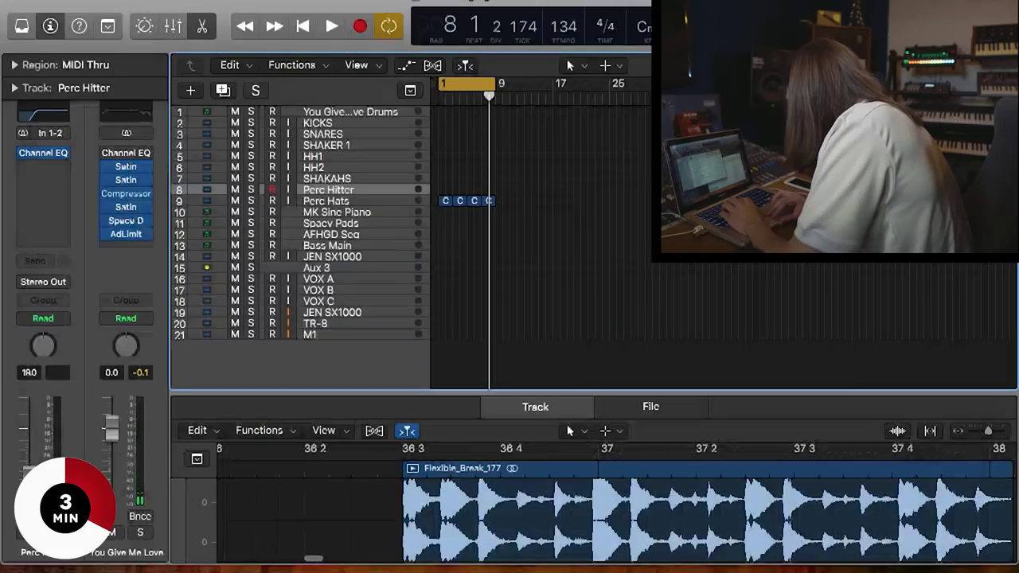
{"action": "left_click", "coordinate": [697, 190]}
{"action": "left_click", "coordinate": [428, 102]}
{"action": "right_click", "coordinate": [440, 106]}
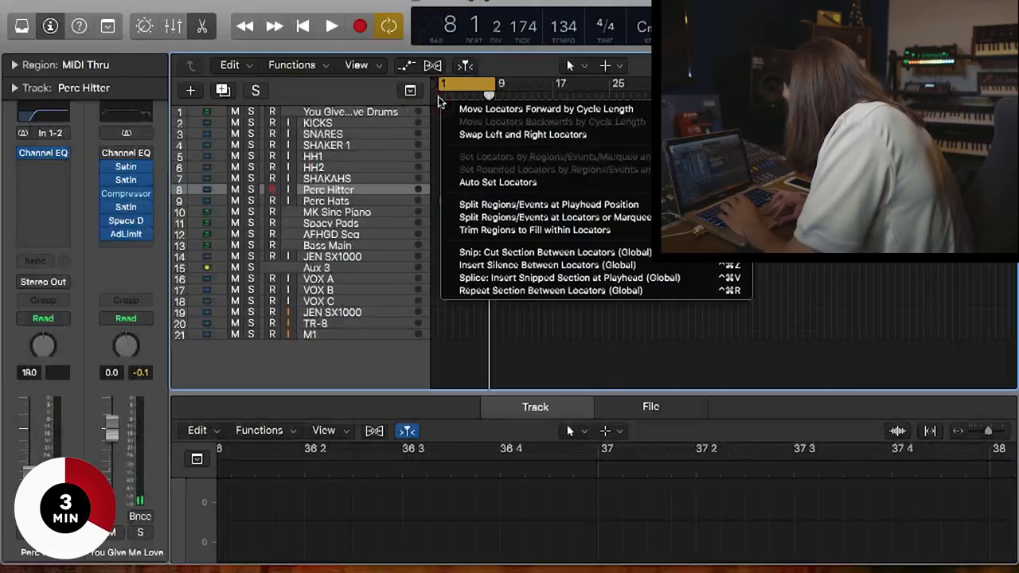
{"action": "left_click", "coordinate": [438, 102]}
{"action": "left_click", "coordinate": [438, 102]}
{"action": "key", "text": "super+v"}
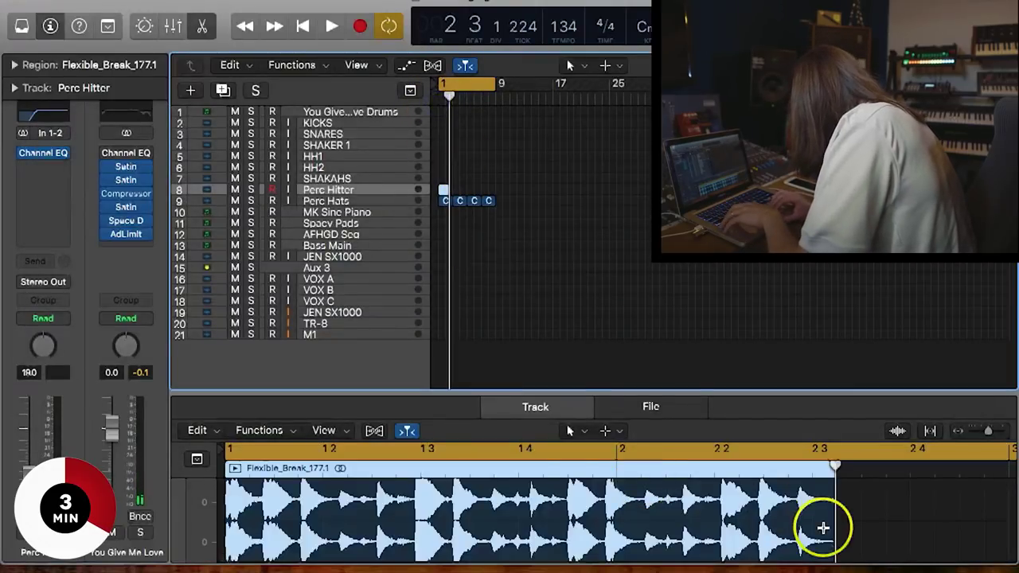
Step: Stretch the Flexible_Break region to two bars and copy it along Perc Hitter to fill the eight-bar cycle
{"action": "scroll", "coordinate": [823, 528], "scroll_direction": "right", "scroll_amount": 3}
{"action": "left_click_drag", "start_coordinate": [729, 537], "coordinate": [908, 544]}
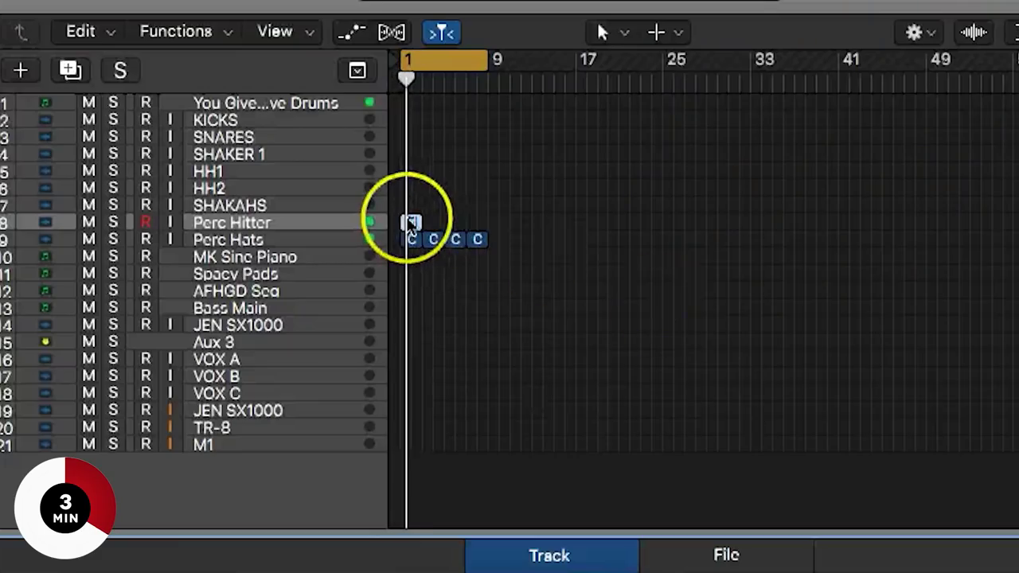
{"action": "left_click_drag", "start_coordinate": [444, 189], "coordinate": [455, 191]}
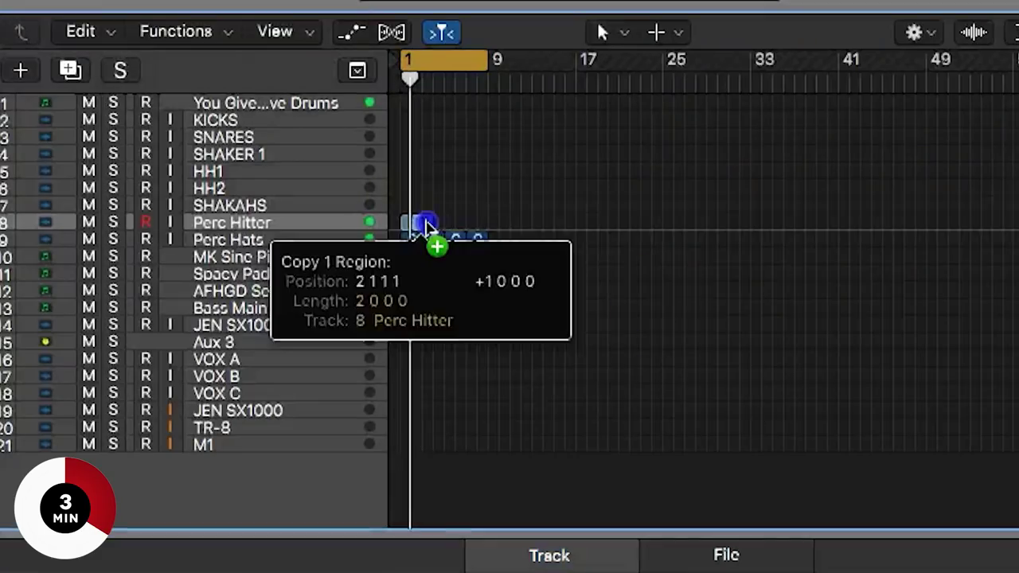
{"action": "left_click_drag", "start_coordinate": [428, 227], "coordinate": [452, 227]}
{"action": "left_click", "coordinate": [413, 226]}
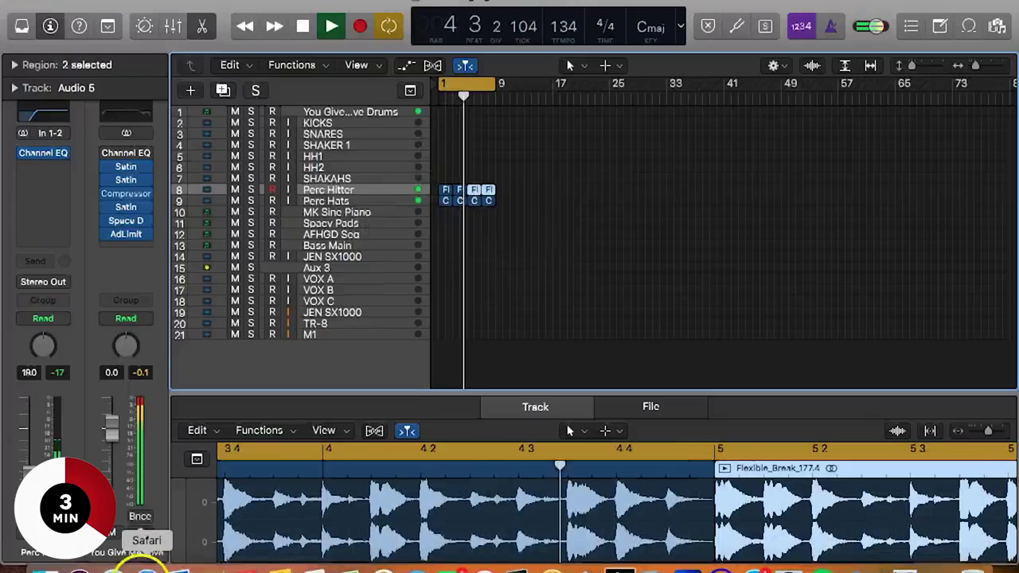
Step: Add shakahs.wav from Finder's Percussion folder to the SHAKAHS track at bar 1 and copy the region to bar 5
{"action": "left_click", "coordinate": [45, 563]}
{"action": "left_click", "coordinate": [378, 339]}
{"action": "scroll", "coordinate": [375, 346], "scroll_direction": "up", "scroll_amount": 3}
{"action": "scroll", "coordinate": [377, 347], "scroll_direction": "down", "scroll_amount": 4}
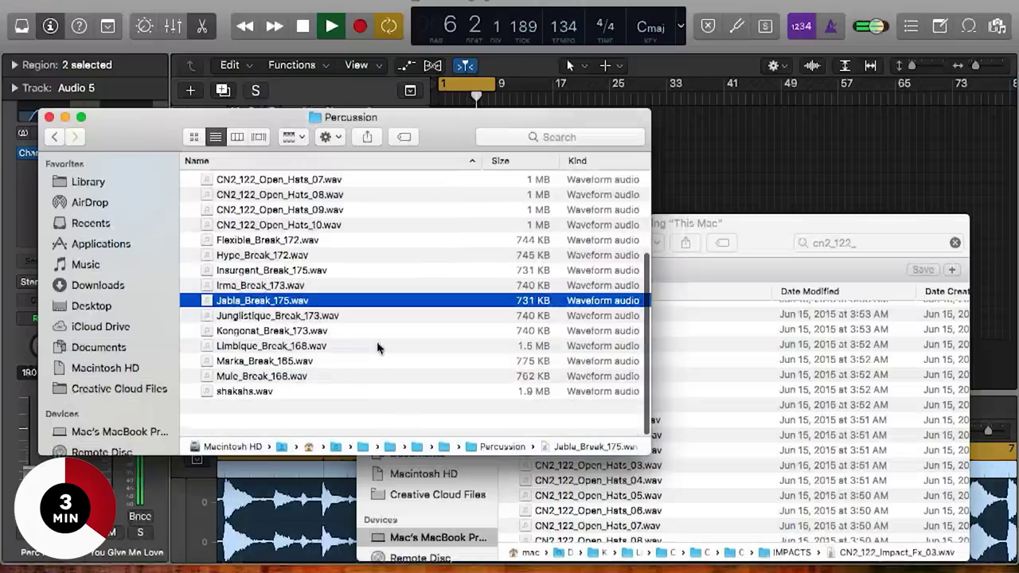
{"action": "left_click", "coordinate": [254, 431]}
{"action": "left_click_drag", "start_coordinate": [638, 240], "coordinate": [481, 180]}
{"action": "key", "text": "super+Tab"}
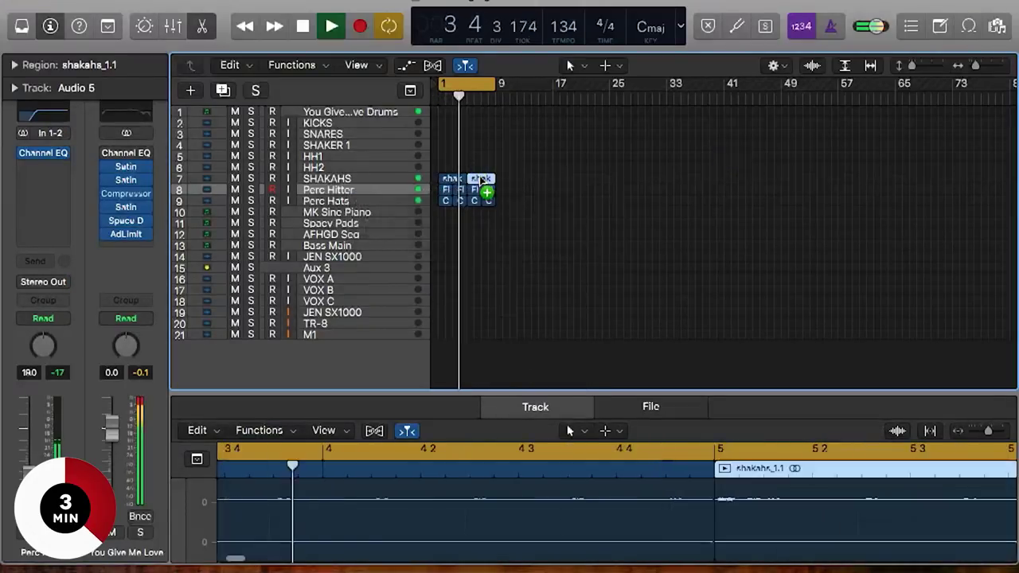
{"action": "left_click", "coordinate": [371, 183]}
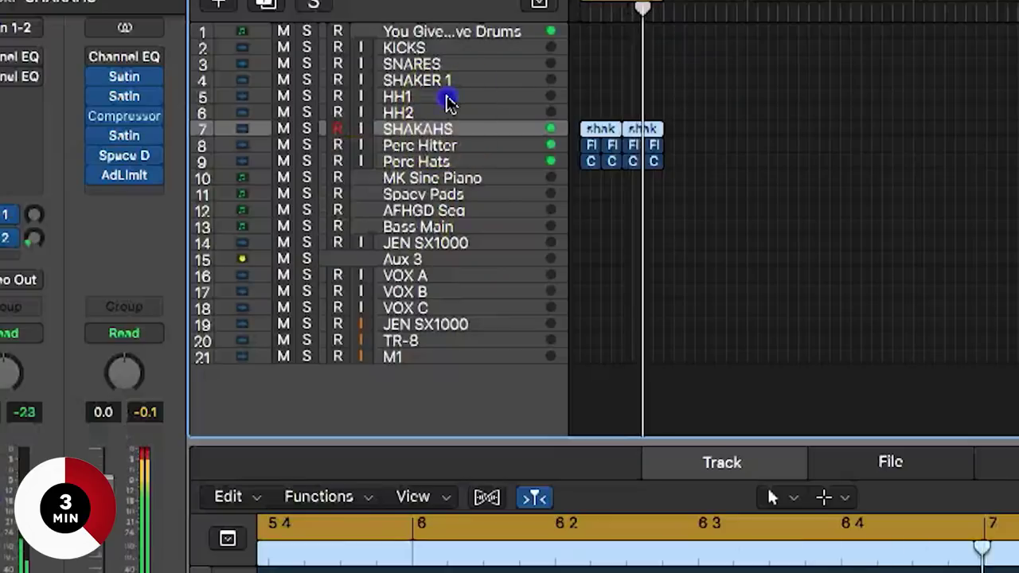
Step: Select the MK Sine Piano track, switch to Finder and open the Vox Stuff folder inside F minor Stuff
{"action": "left_click", "coordinate": [403, 211]}
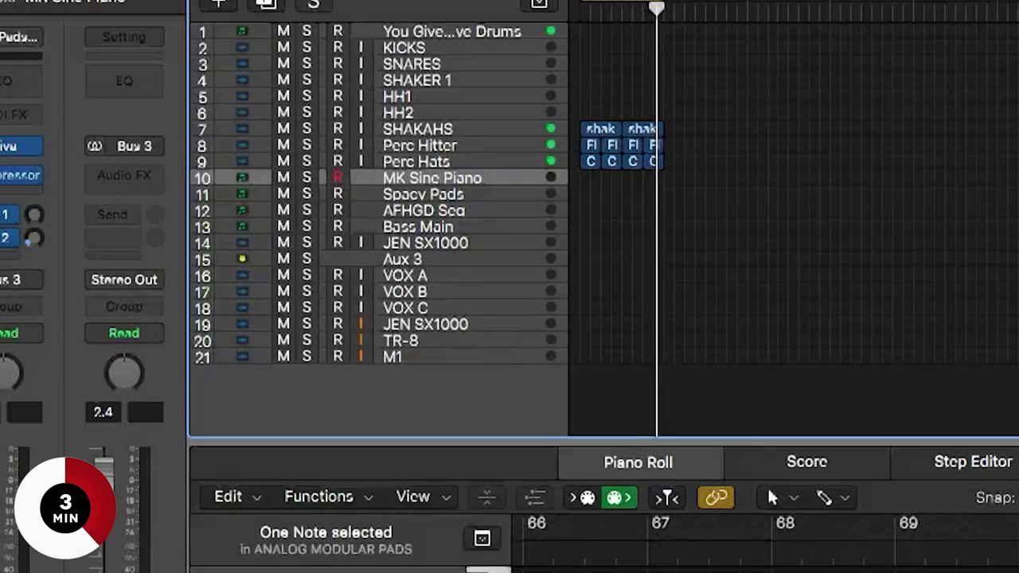
{"action": "key", "text": "super+Tab"}
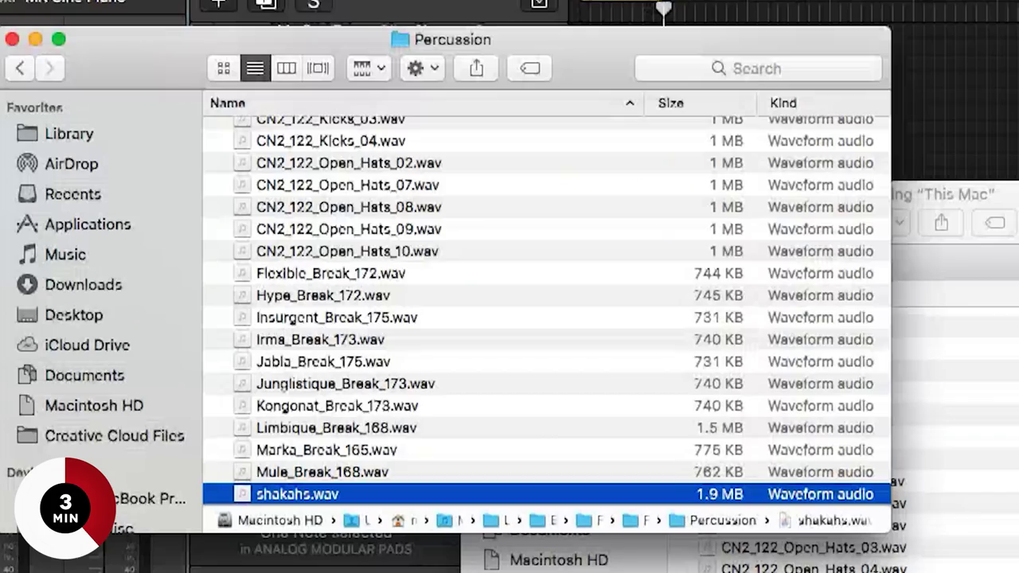
{"action": "left_click", "coordinate": [497, 406]}
{"action": "scroll", "coordinate": [462, 406], "scroll_direction": "up", "scroll_amount": 2}
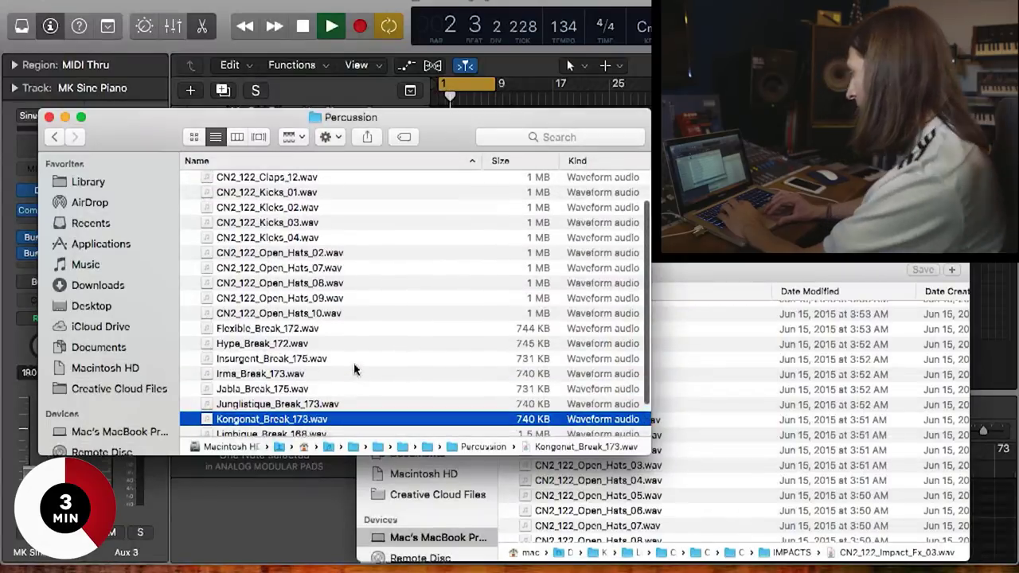
{"action": "scroll", "coordinate": [354, 369], "scroll_direction": "up", "scroll_amount": 2}
{"action": "scroll", "coordinate": [352, 369], "scroll_direction": "down", "scroll_amount": 4}
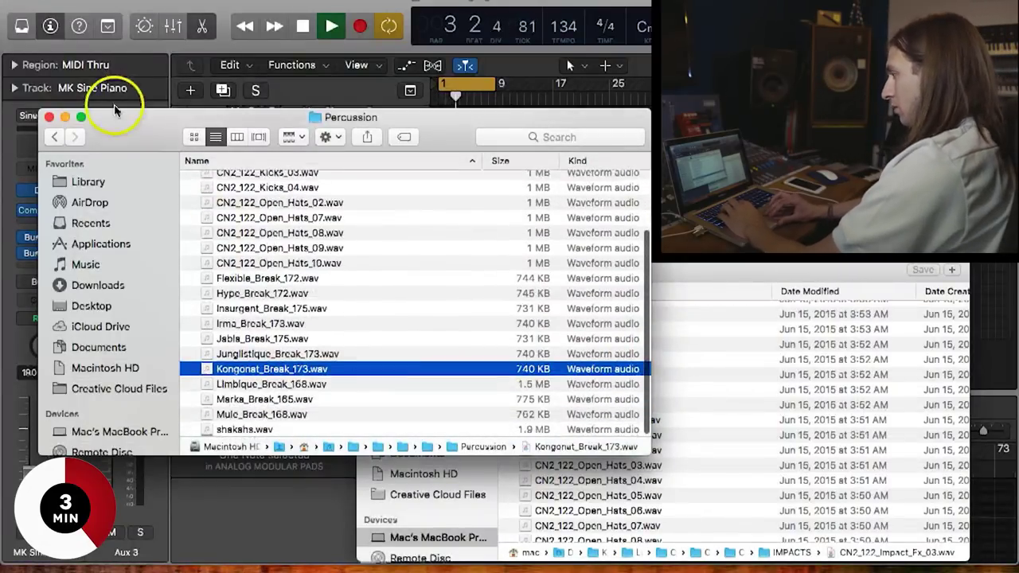
{"action": "left_click", "coordinate": [55, 138]}
{"action": "double_click", "coordinate": [248, 212]}
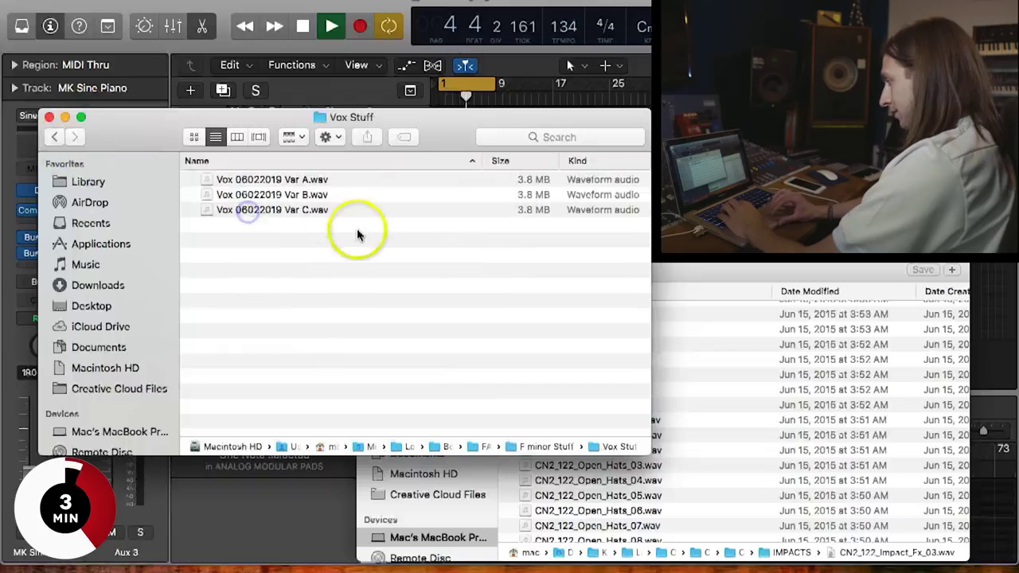
Step: Import Vox 06022019 Var B.wav into Logic and place it at bar 1 of the VOX B track
{"action": "left_click", "coordinate": [279, 195]}
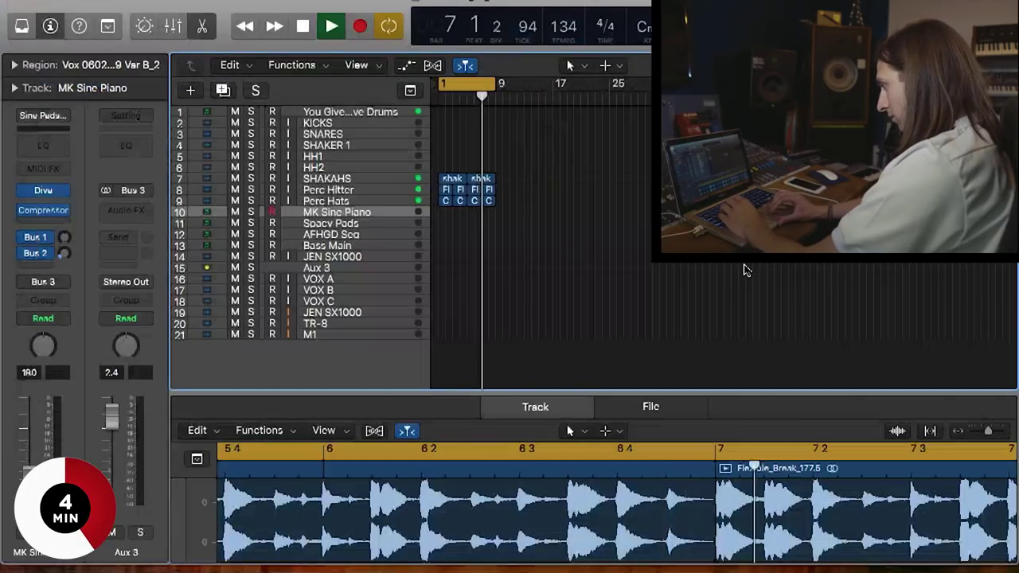
{"action": "left_click", "coordinate": [366, 290]}
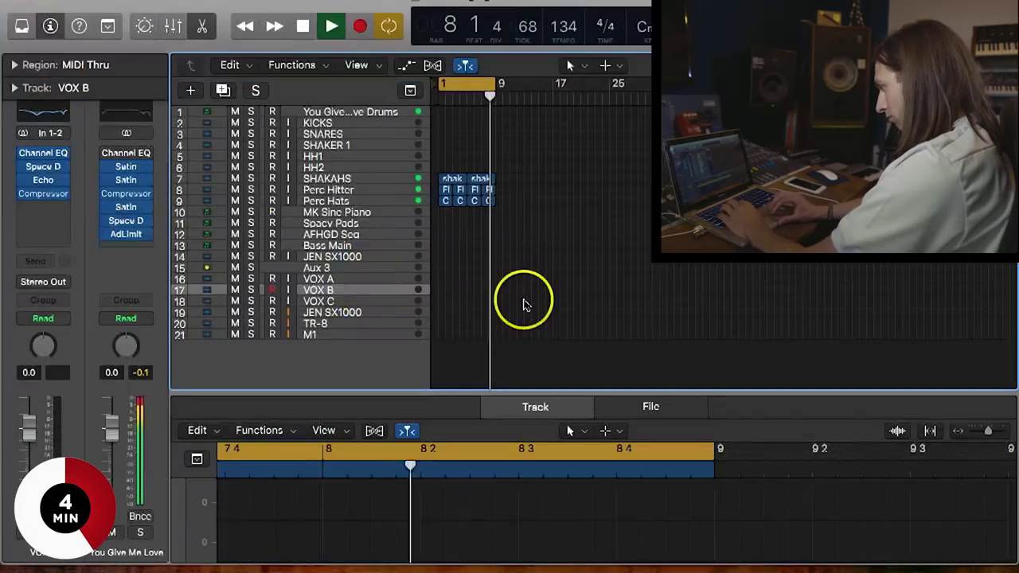
{"action": "left_click", "coordinate": [439, 95]}
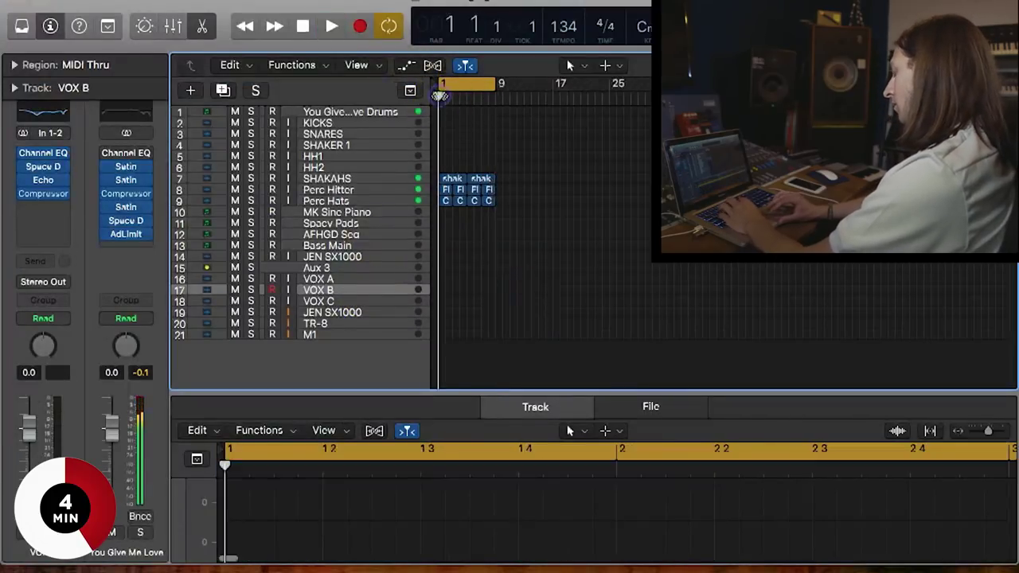
{"action": "key", "text": "super+v"}
Step: Audition the vocal with VOX B soloed, and unsolo it to hear it with the other tracks
{"action": "key", "text": "s"}
{"action": "key", "text": "space"}
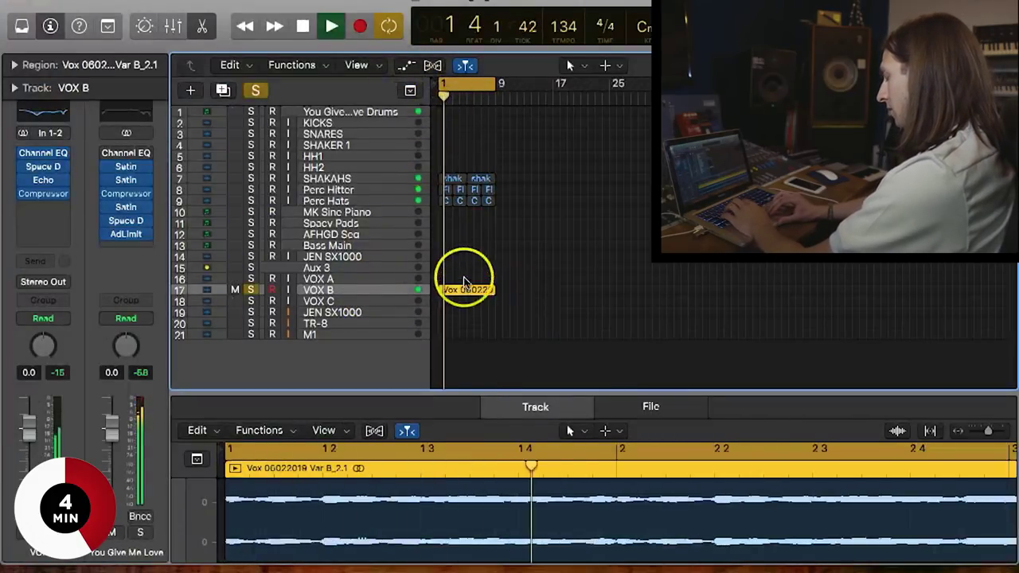
{"action": "key", "text": "s"}
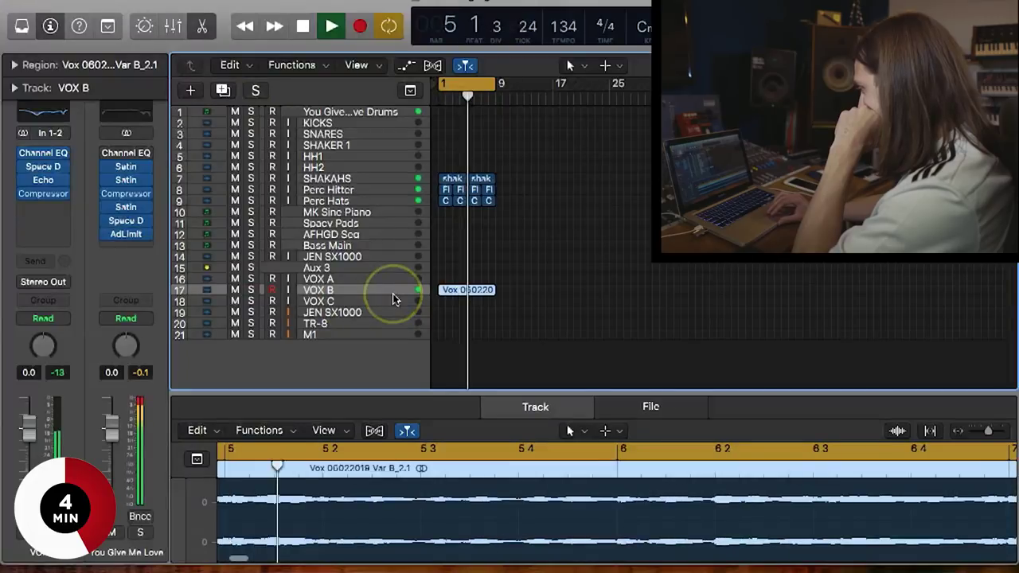
Step: Select the MK Sine Piano track and try it out with Musical Typing one octave lower
{"action": "left_click", "coordinate": [356, 231]}
{"action": "left_click", "coordinate": [339, 223]}
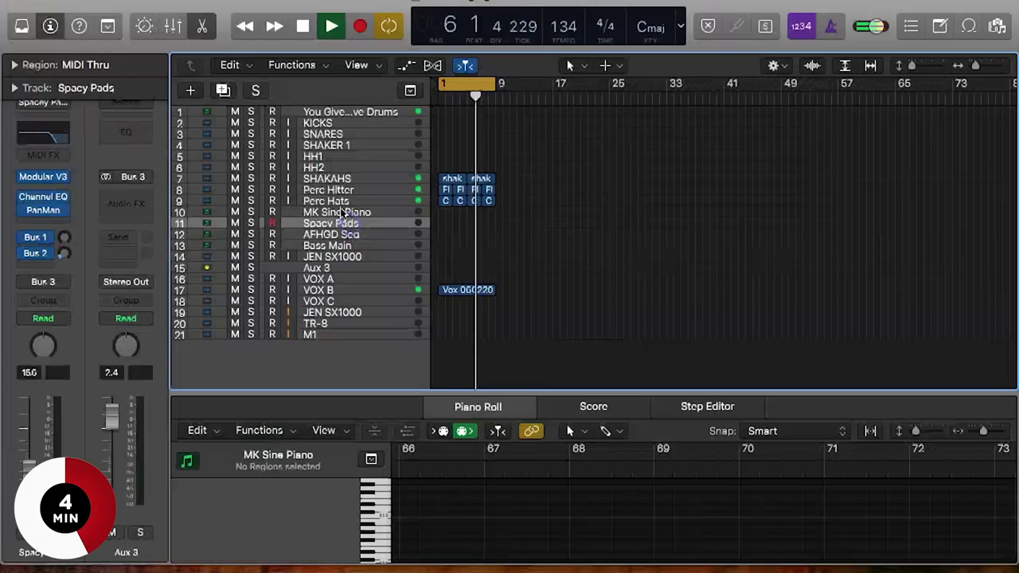
{"action": "left_click", "coordinate": [343, 214]}
{"action": "key", "text": "super+k"}
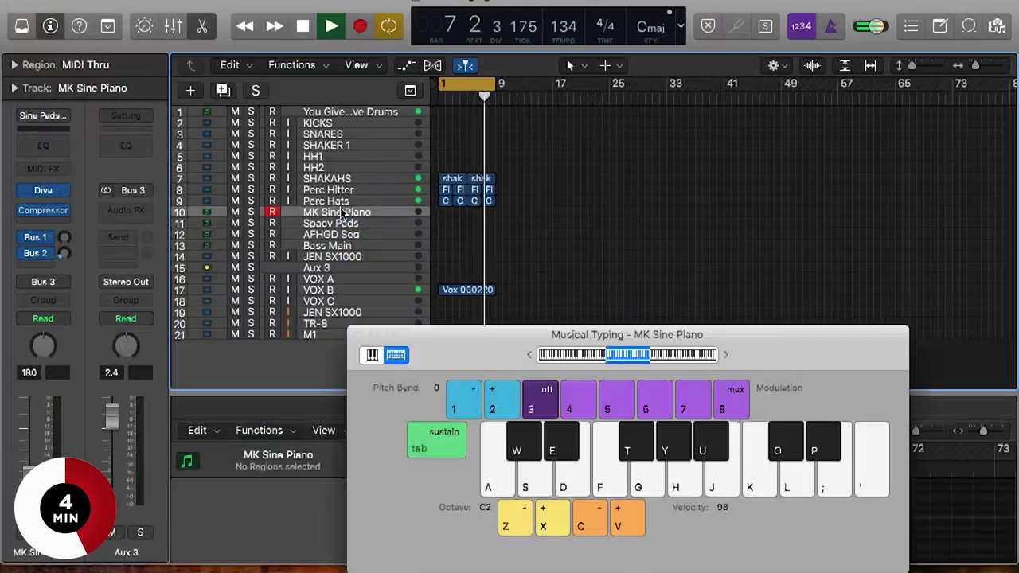
{"action": "key", "text": "z"}
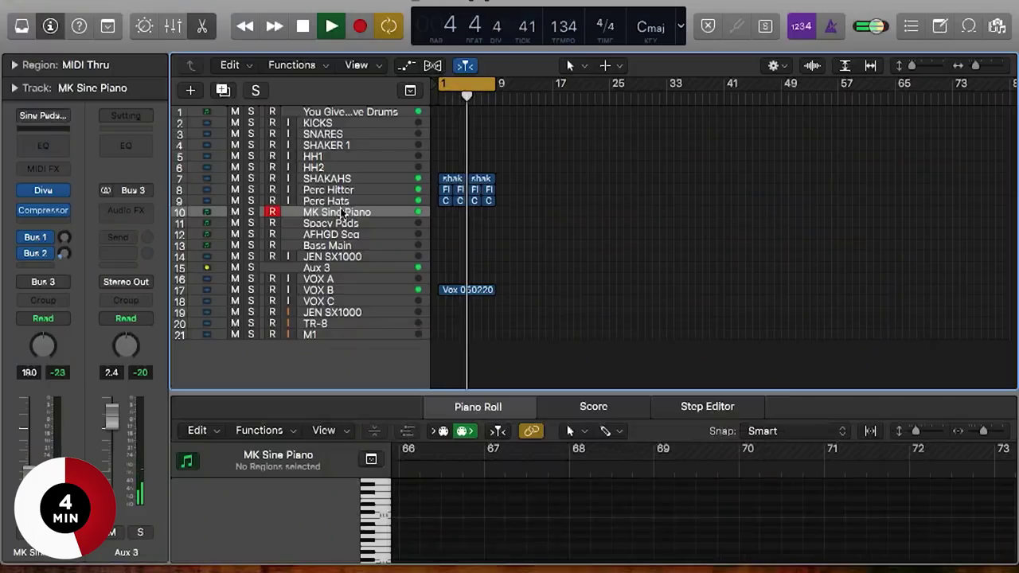
Step: Select the Bass Main track followed by the JEN SX1000 track directly below VOX C
{"action": "left_click", "coordinate": [333, 247]}
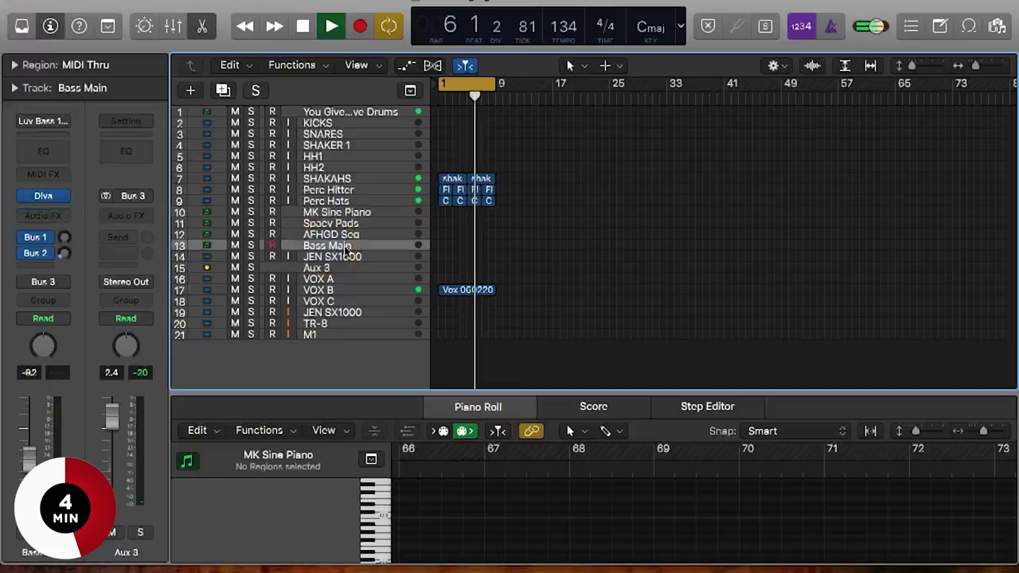
{"action": "left_click", "coordinate": [335, 313]}
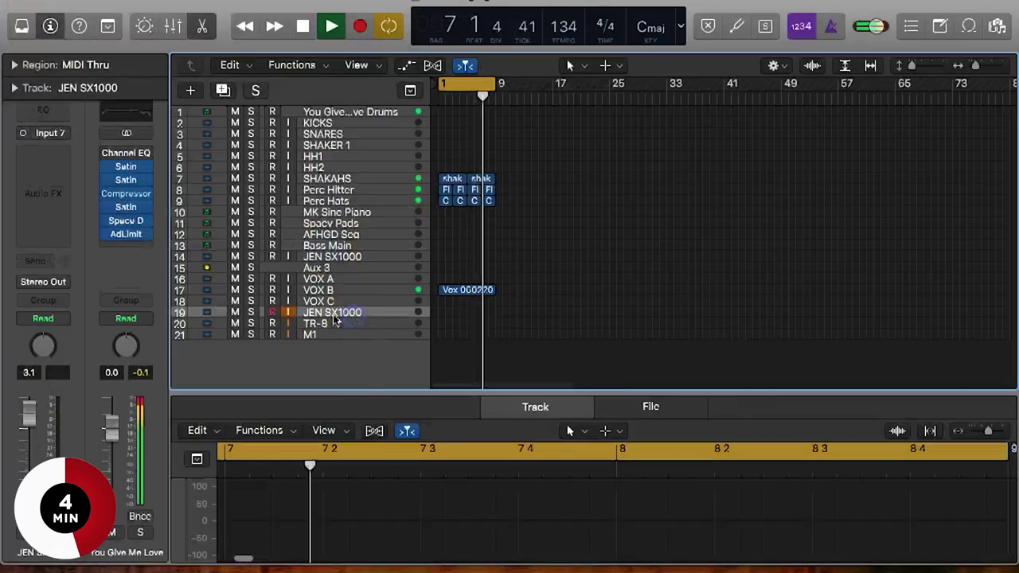
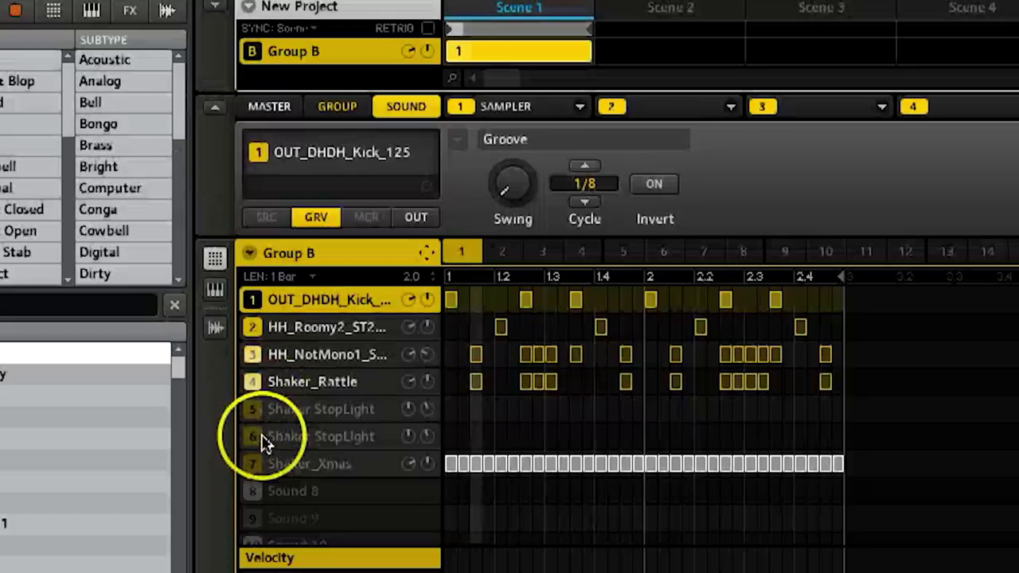
Step: Unmute the Shaker_Xmas sound in Maschine's Group B, review its note velocities and close the plug-in window
{"action": "left_click", "coordinate": [271, 464]}
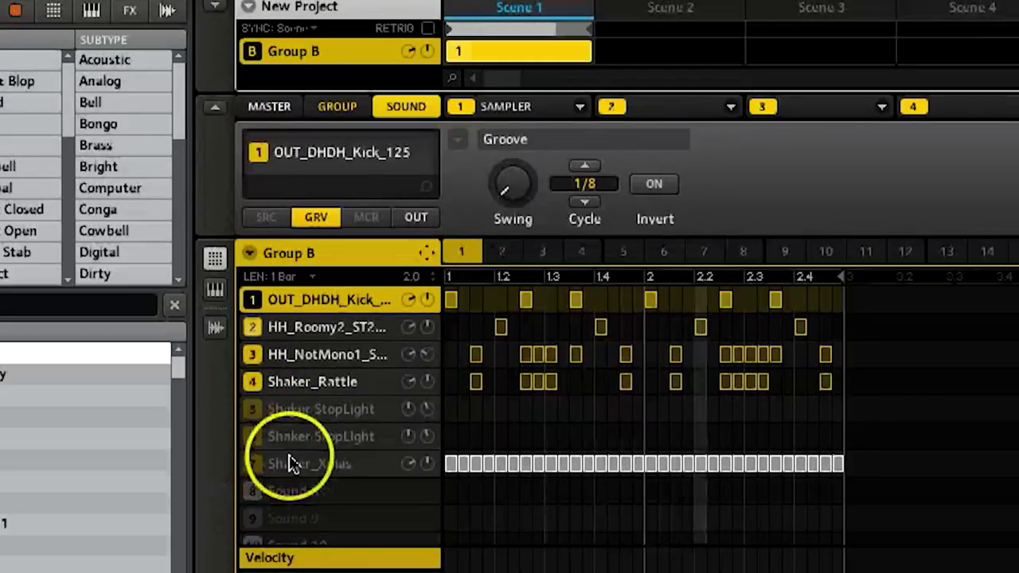
{"action": "left_click", "coordinate": [253, 466]}
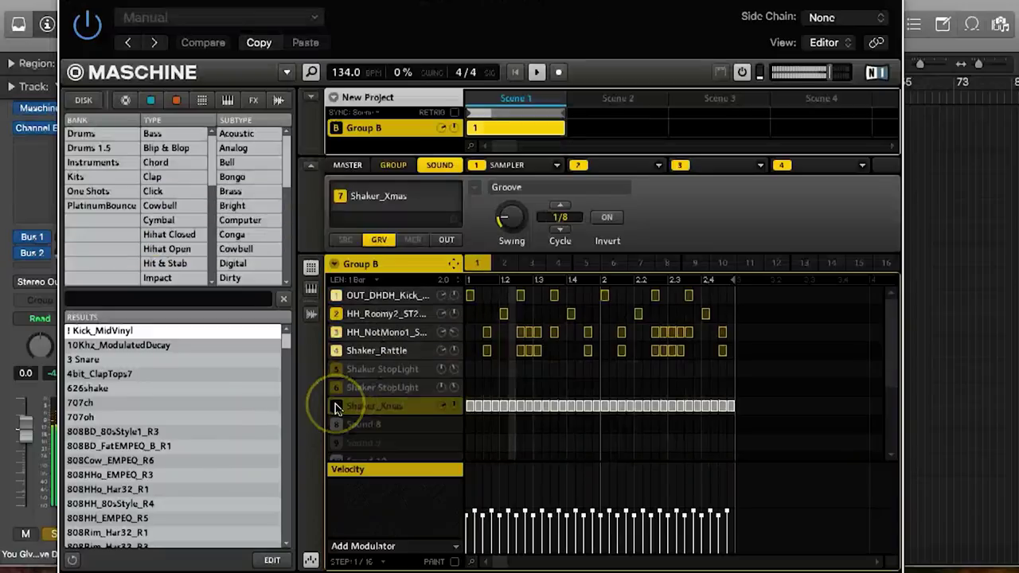
{"action": "mouse_move", "coordinate": [521, 185]}
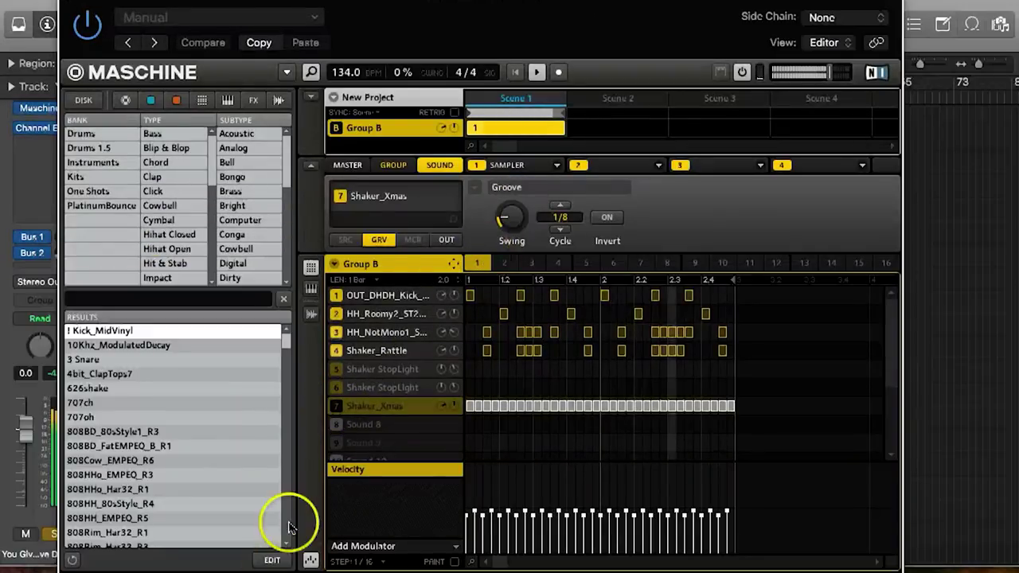
{"action": "left_click", "coordinate": [338, 407]}
{"action": "left_click", "coordinate": [485, 487]}
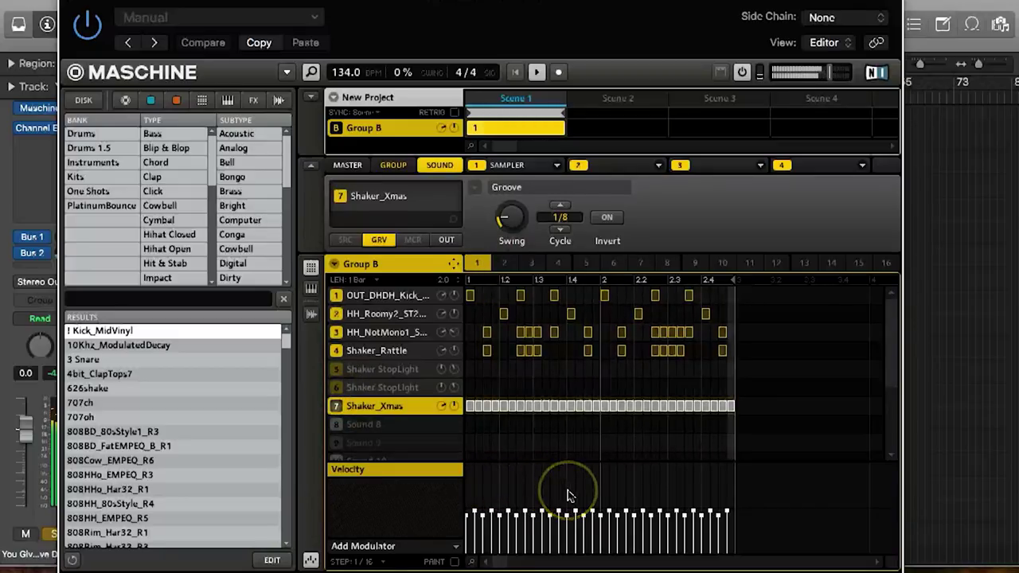
{"action": "left_click", "coordinate": [640, 505]}
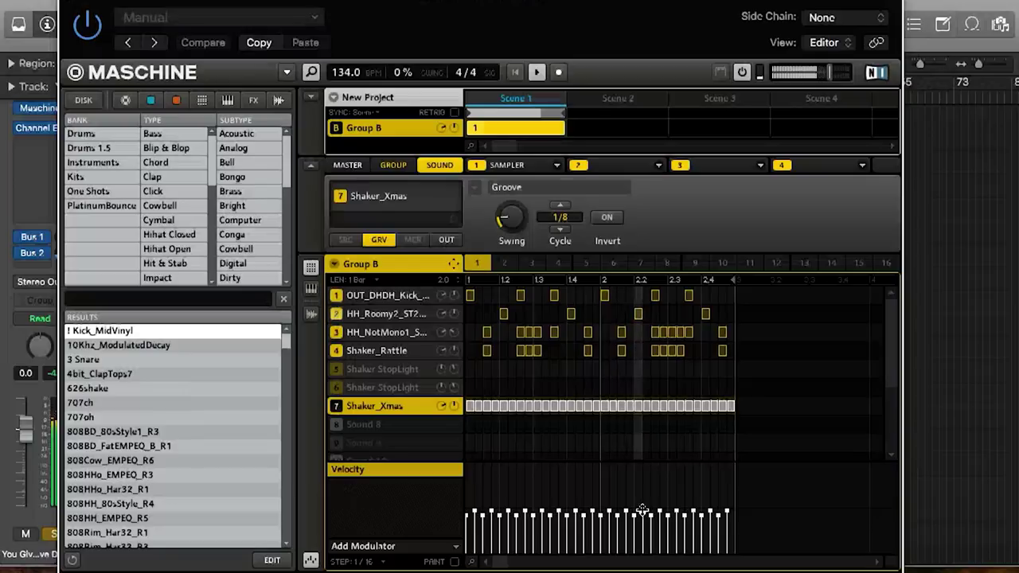
{"action": "left_click", "coordinate": [70, 8]}
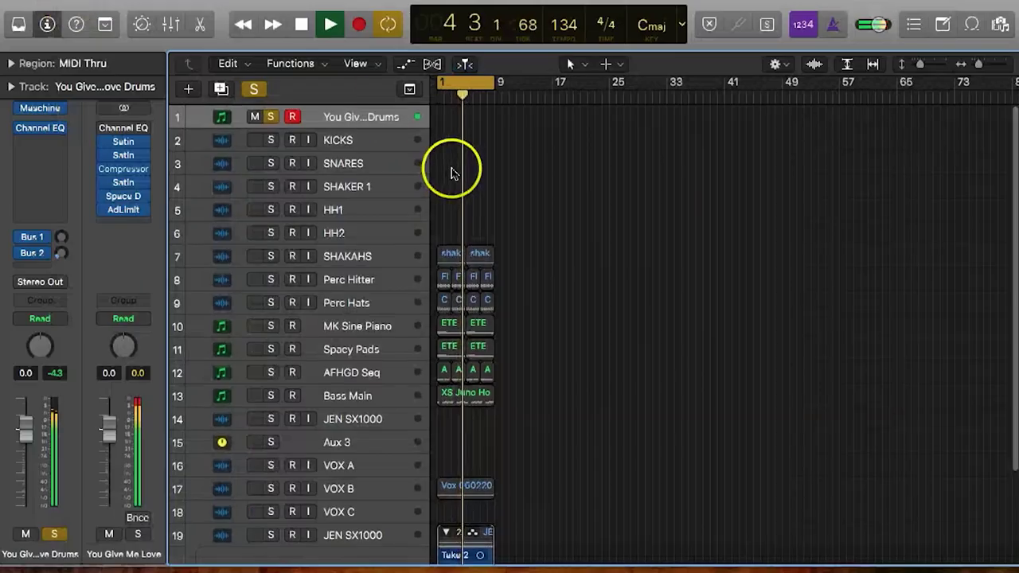
Step: Audition the SHAKAHS track soloed on its own and together with the drums track
{"action": "left_click", "coordinate": [270, 255]}
{"action": "left_click", "coordinate": [271, 116]}
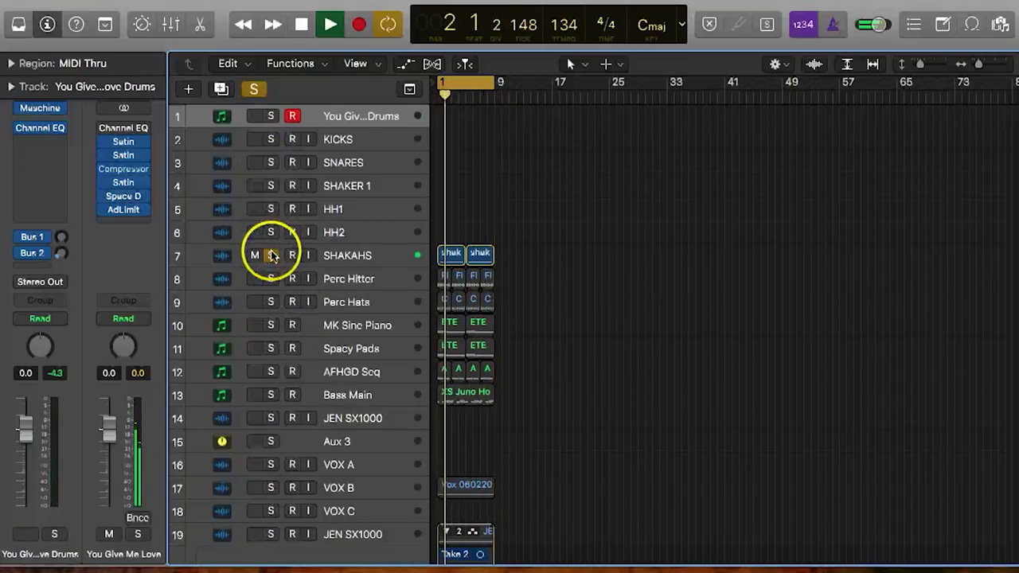
{"action": "left_click", "coordinate": [271, 116]}
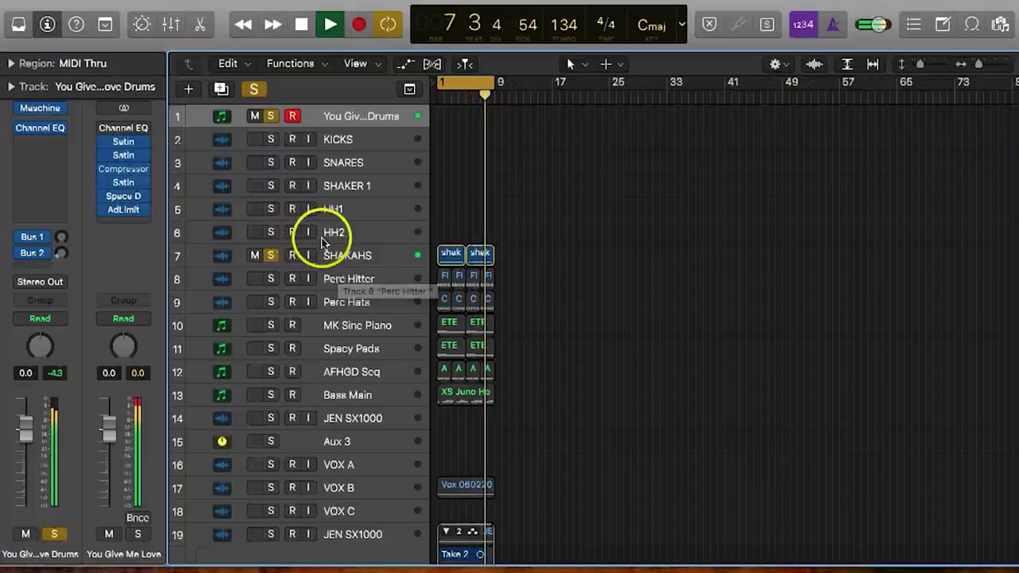
Step: Solo the Perc Hats track to hear it together with SHAKAHS and the drums
{"action": "left_click", "coordinate": [360, 279]}
{"action": "left_click", "coordinate": [349, 303]}
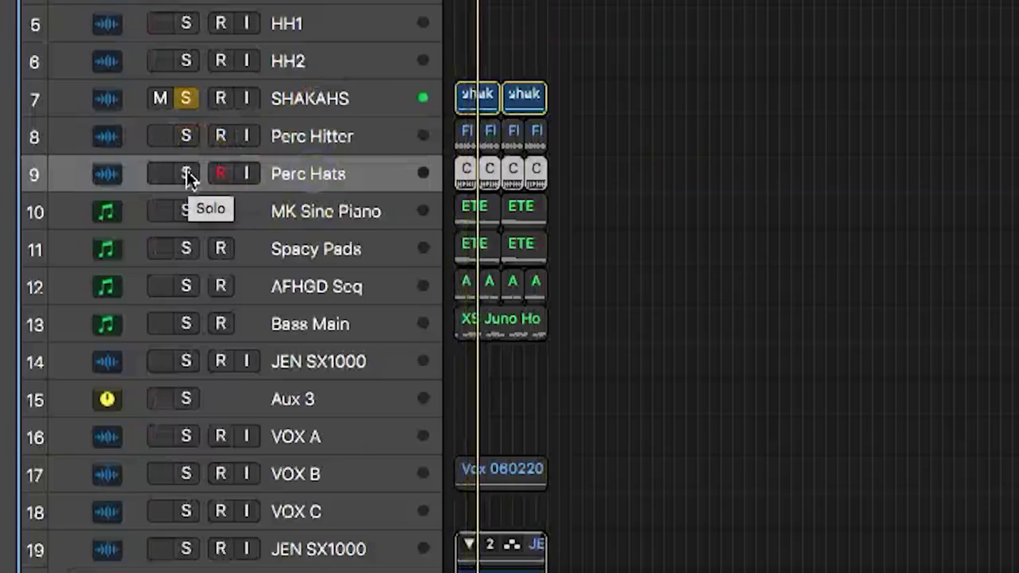
{"action": "left_click", "coordinate": [187, 174]}
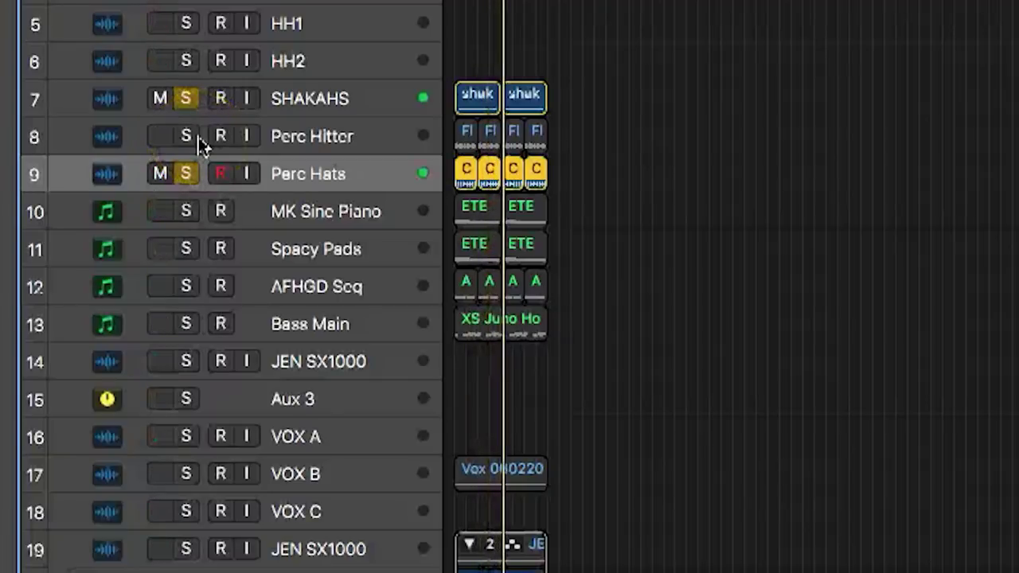
Step: Take SHAKAHS out of solo and leave Perc Hitter and Perc Hats soloed with the drums
{"action": "left_click", "coordinate": [185, 138]}
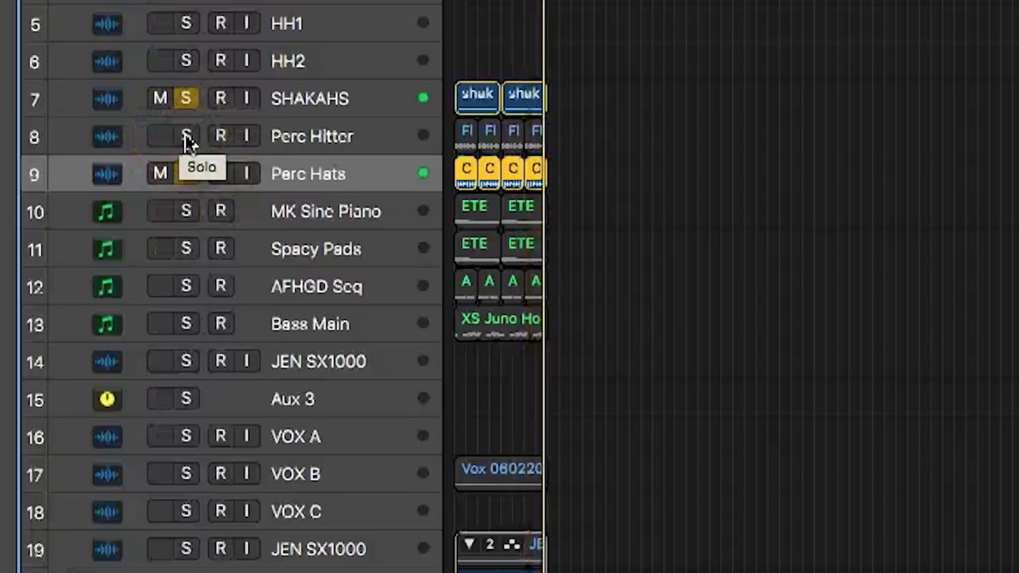
{"action": "left_click", "coordinate": [185, 137]}
{"action": "left_click", "coordinate": [194, 172]}
{"action": "left_click", "coordinate": [188, 99]}
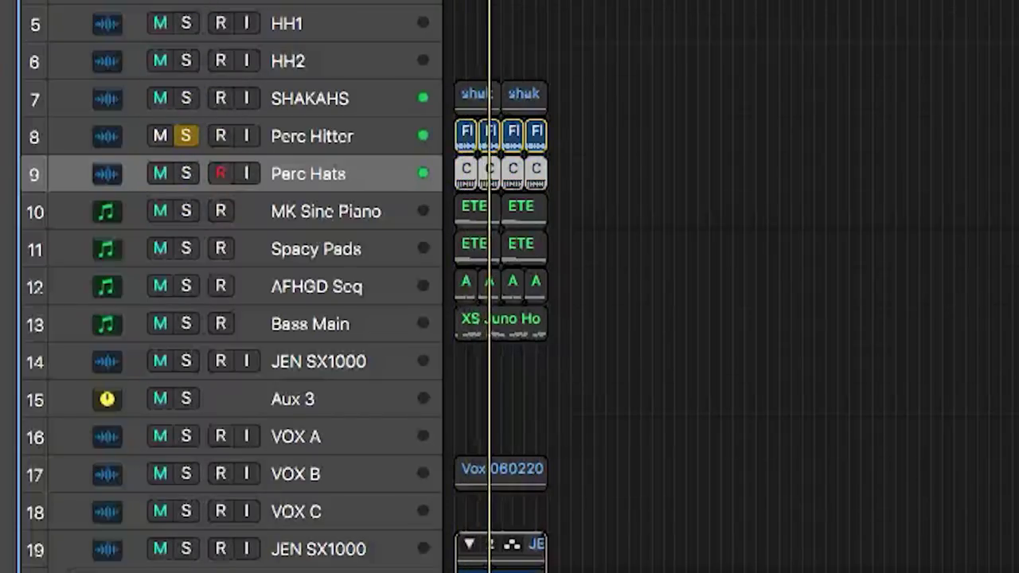
{"action": "left_click", "coordinate": [343, 137]}
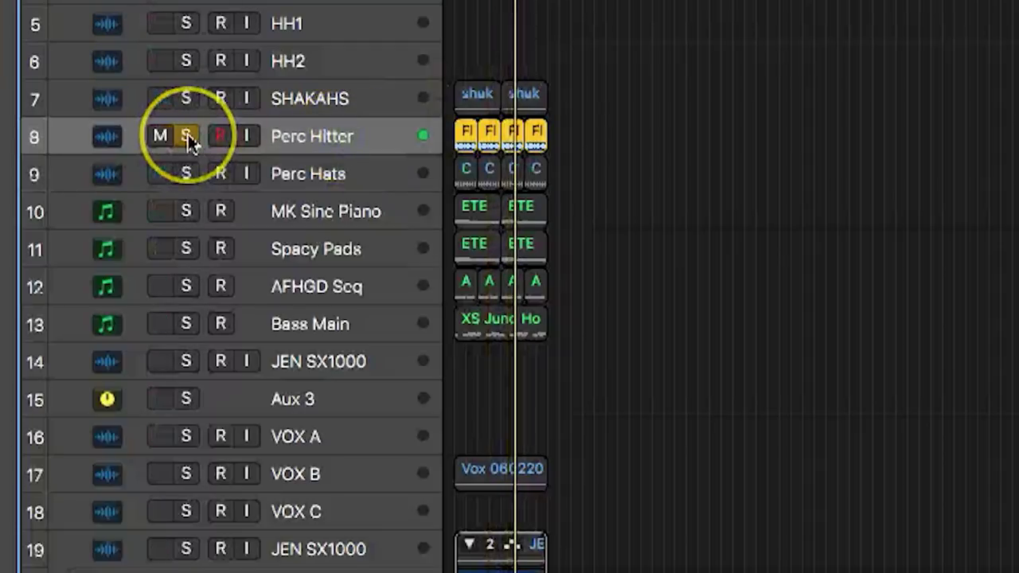
{"action": "left_click", "coordinate": [187, 174]}
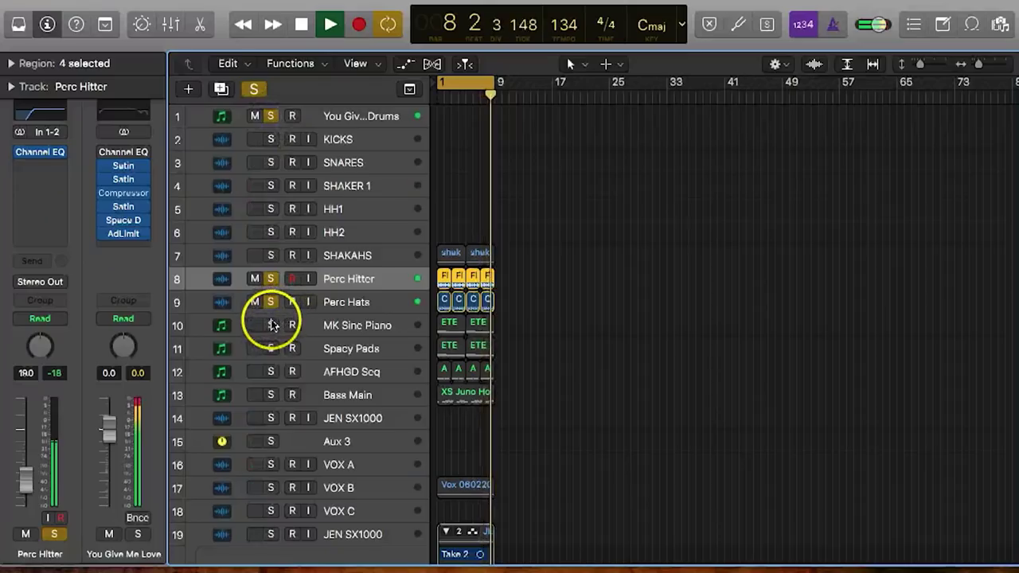
Step: Solo Bass Main with the drums and percussion, and view the TUC Picked Bass patch in its Diva instrument
{"action": "left_click", "coordinate": [383, 394]}
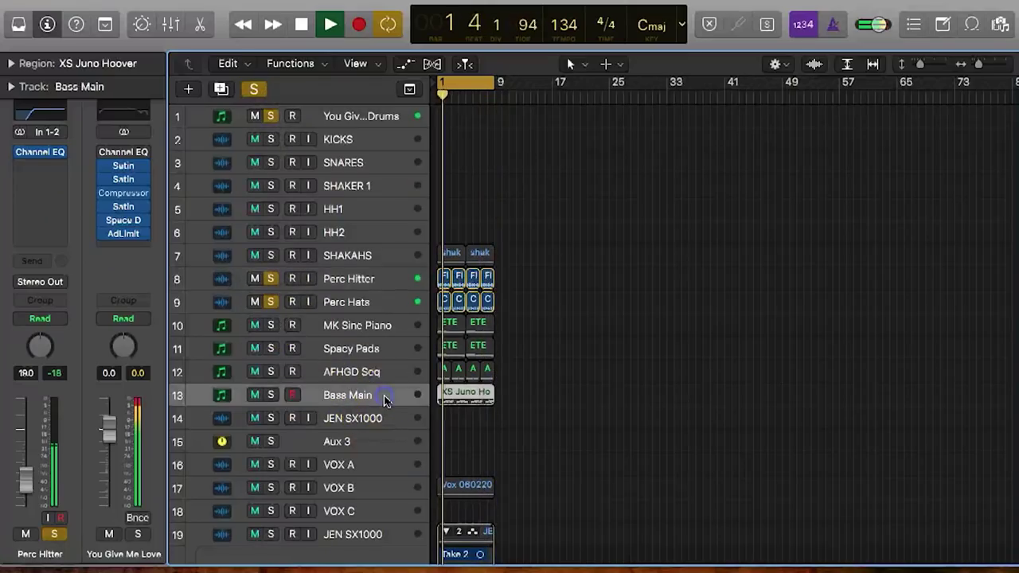
{"action": "left_click", "coordinate": [272, 395]}
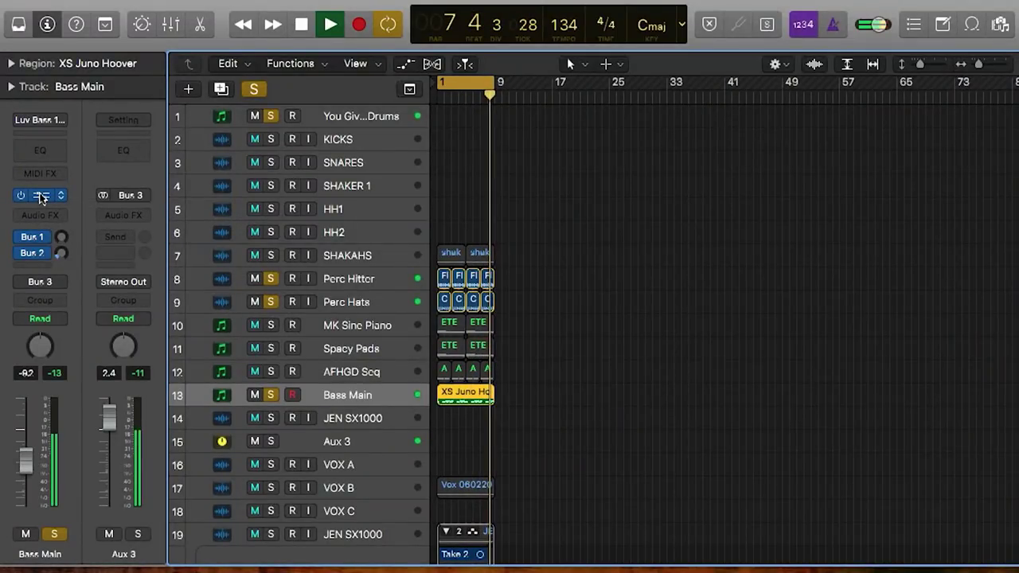
{"action": "left_click", "coordinate": [42, 196]}
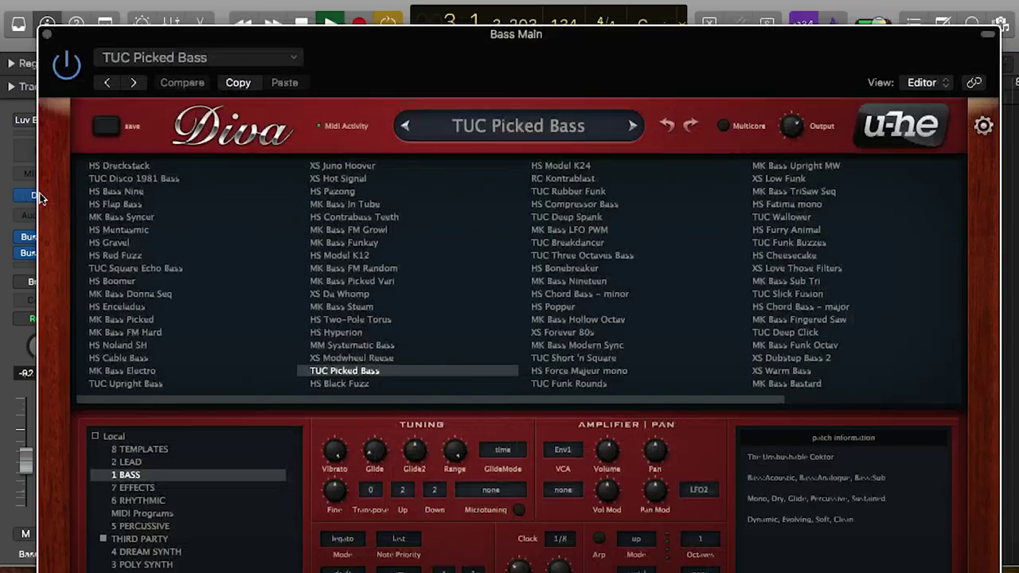
{"action": "left_click_drag", "start_coordinate": [377, 36], "coordinate": [373, 0]}
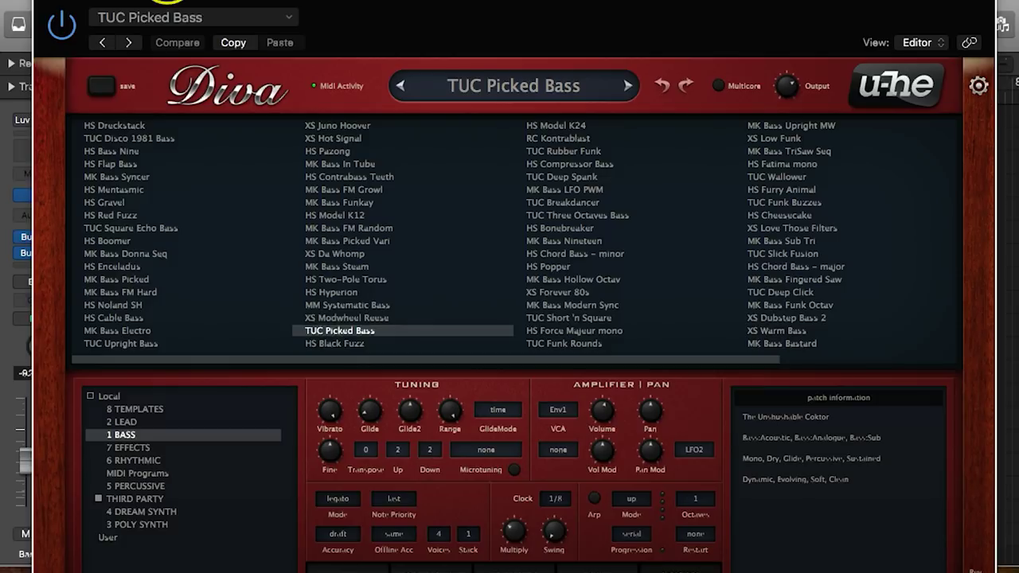
{"action": "left_click", "coordinate": [66, 22]}
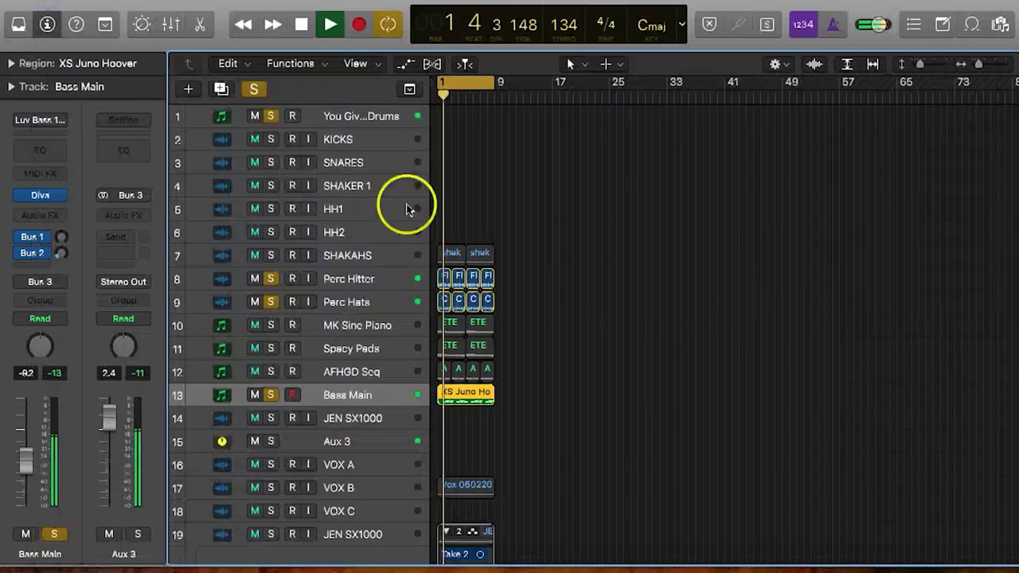
Step: Audition the JEN SX1000 track below VOX C by soloing it with the drums, percussion and bass, and unsolo it
{"action": "scroll", "coordinate": [393, 323], "scroll_direction": "down", "scroll_amount": 1}
{"action": "scroll", "coordinate": [374, 477], "scroll_direction": "down", "scroll_amount": 1}
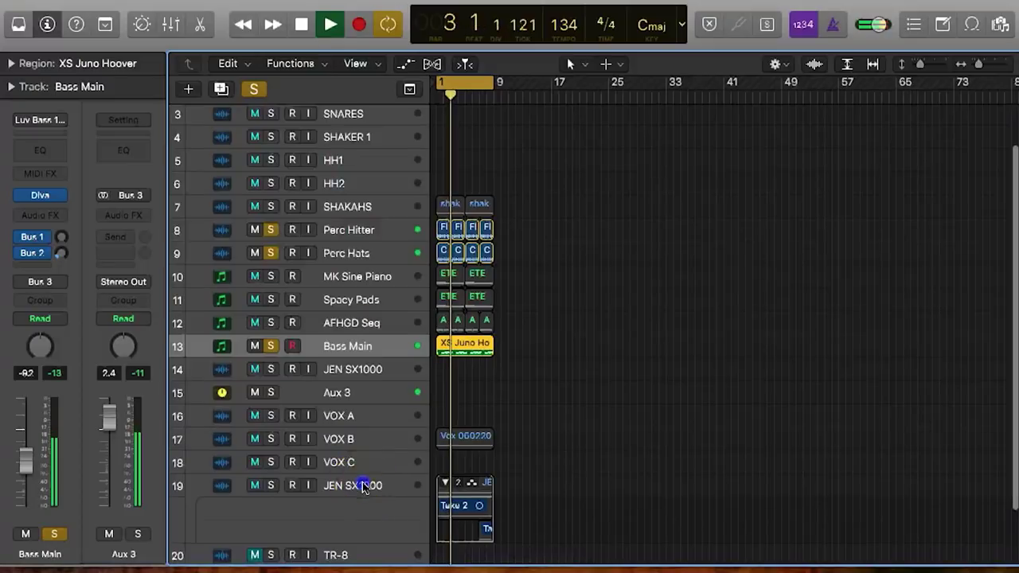
{"action": "left_click", "coordinate": [363, 485]}
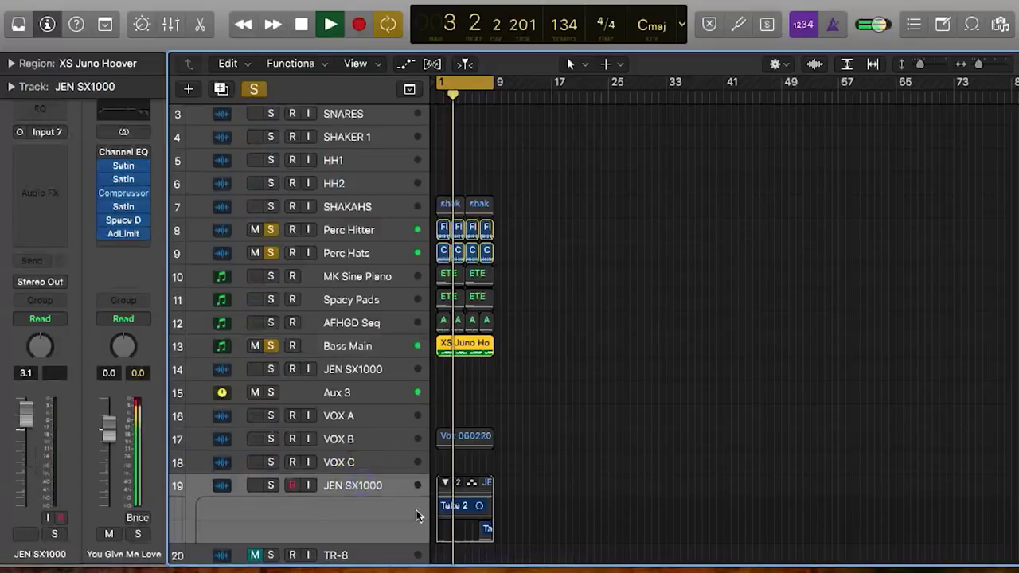
{"action": "left_click", "coordinate": [271, 487]}
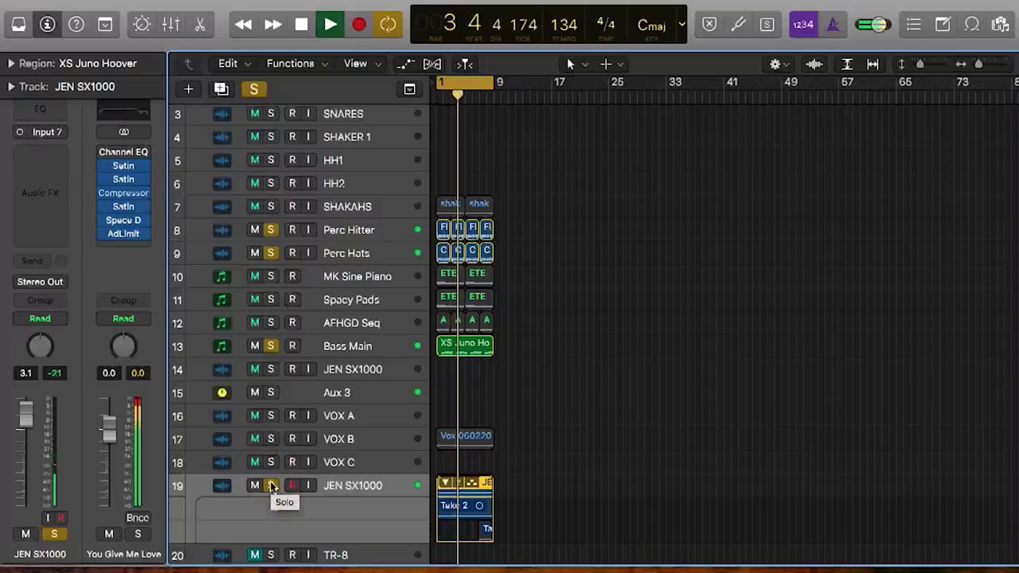
{"action": "left_click_drag", "start_coordinate": [271, 486], "coordinate": [269, 439]}
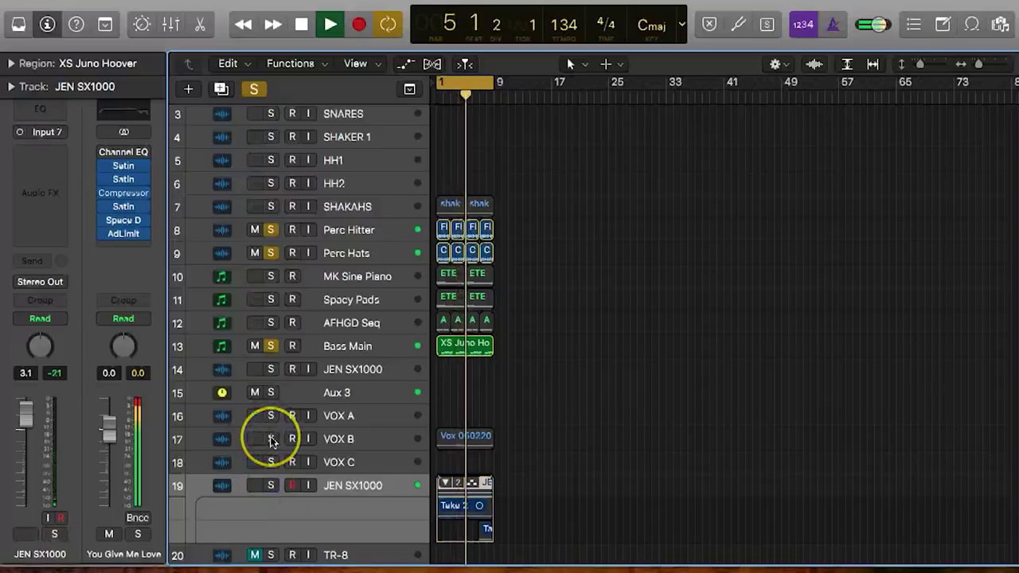
Step: Select the VOX B track and solo it along with the drums, percussion and bass
{"action": "left_click", "coordinate": [428, 450]}
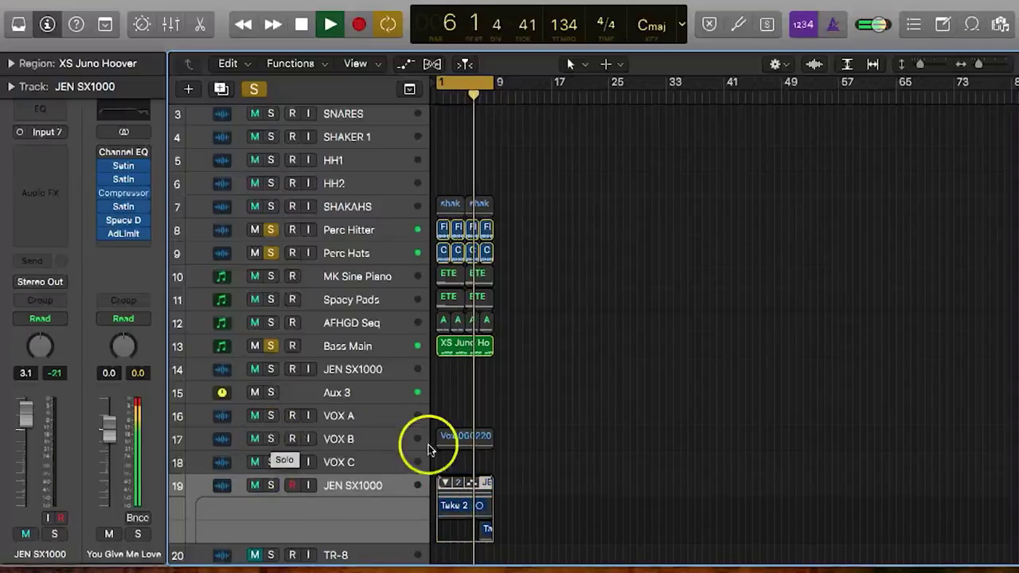
{"action": "left_click", "coordinate": [371, 444]}
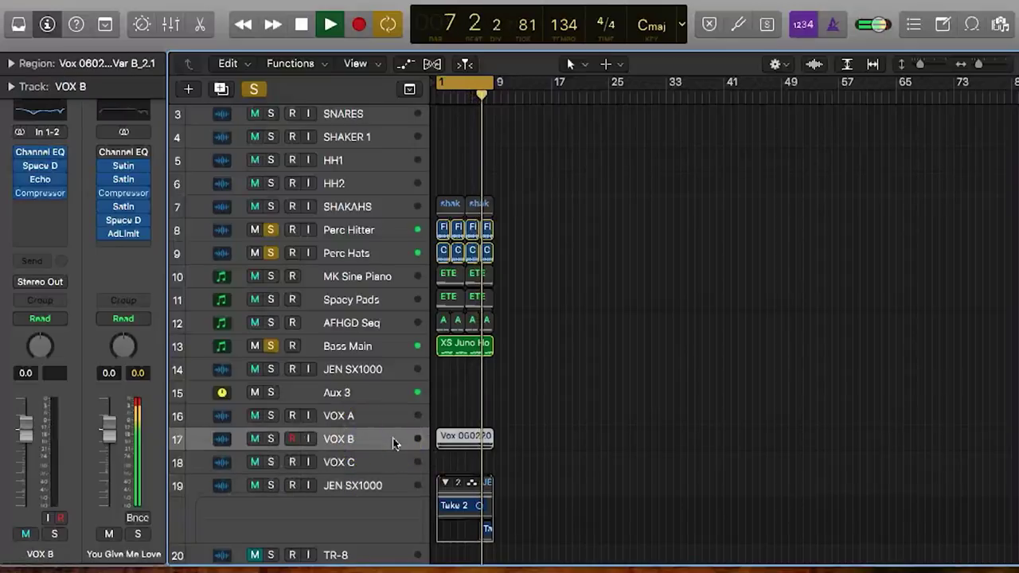
{"action": "left_click", "coordinate": [369, 442]}
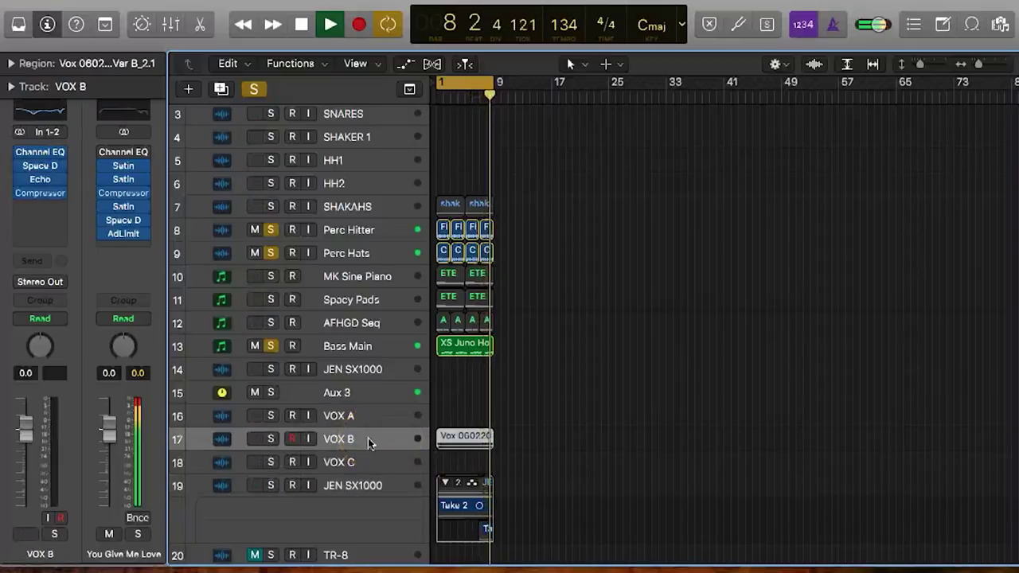
{"action": "key", "text": "s"}
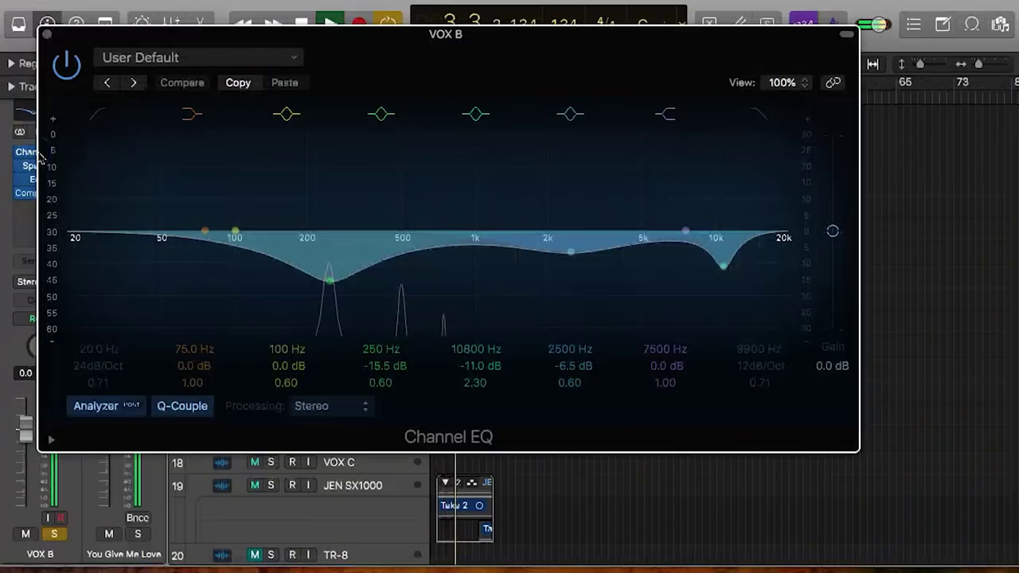
Step: Examine the band settings and frequency cuts in VOX B's Channel EQ, and close the EQ window
{"action": "left_click", "coordinate": [666, 384]}
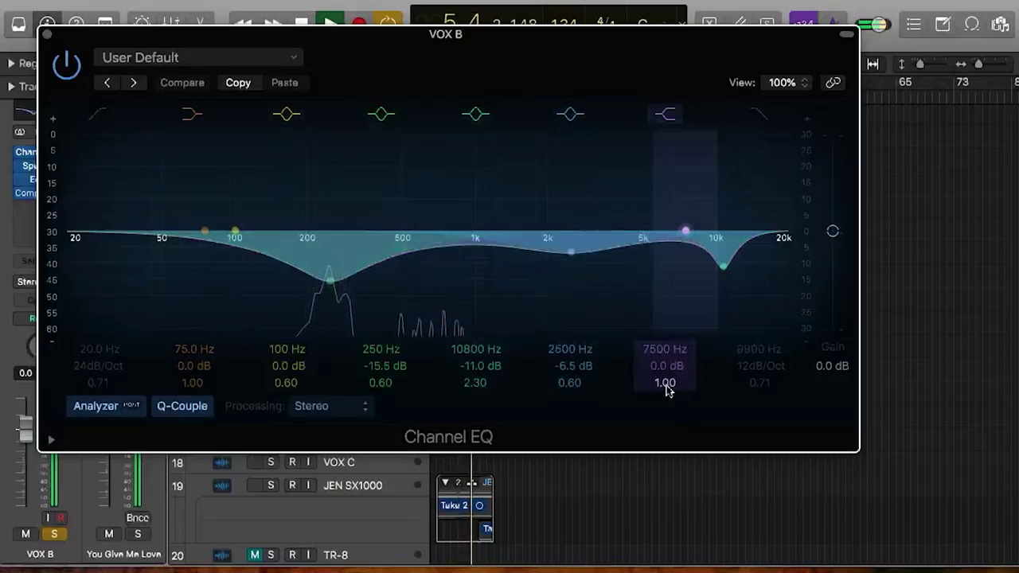
{"action": "left_click", "coordinate": [432, 278]}
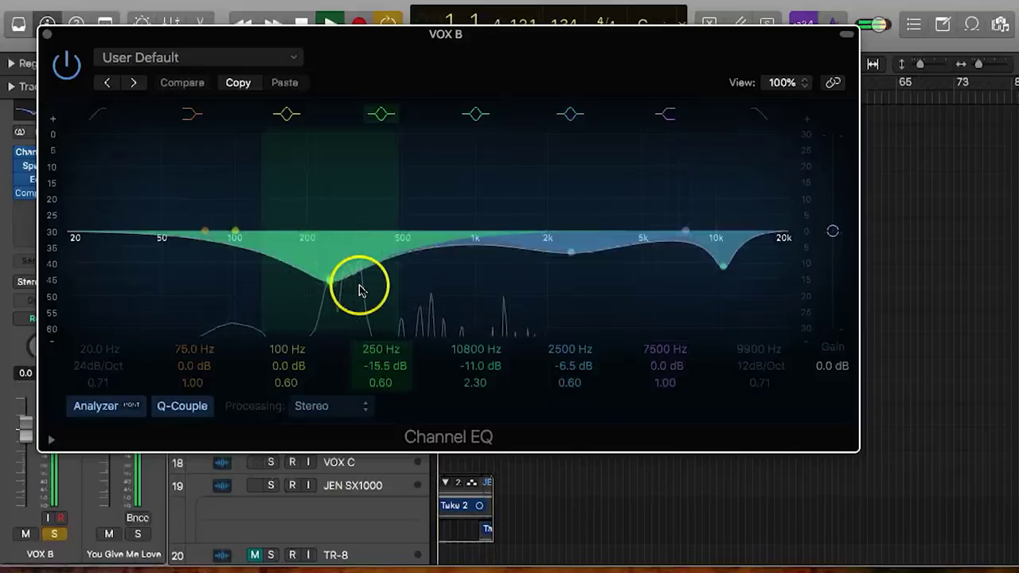
{"action": "left_click", "coordinate": [48, 38]}
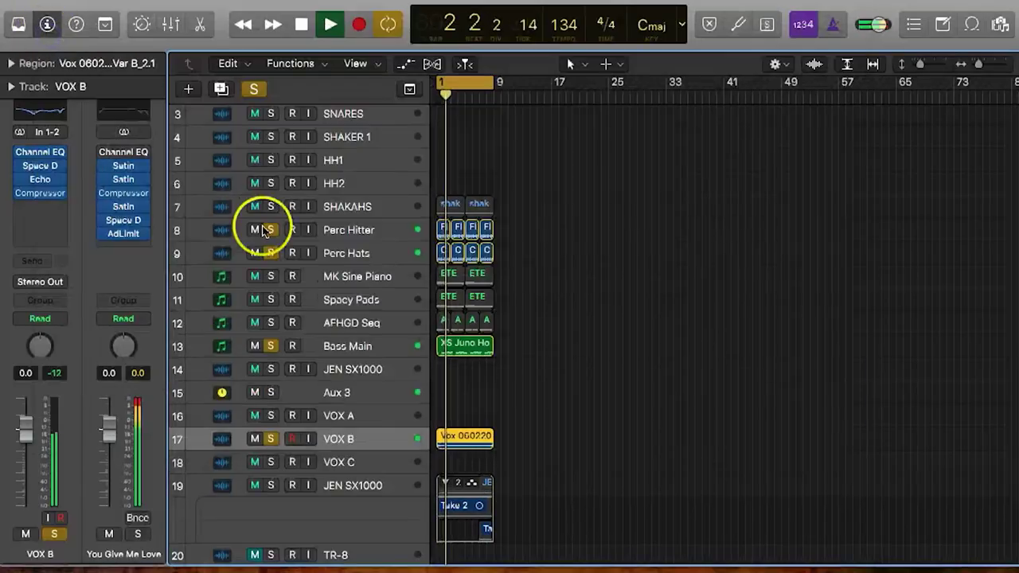
{"action": "left_click", "coordinate": [273, 230]}
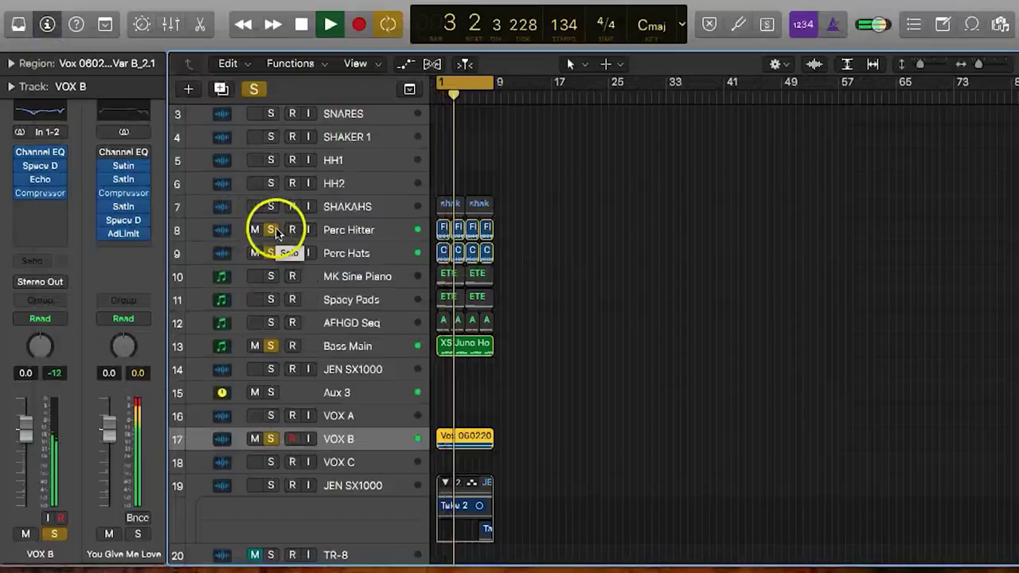
{"action": "scroll", "coordinate": [307, 382], "scroll_direction": "down", "scroll_amount": 2}
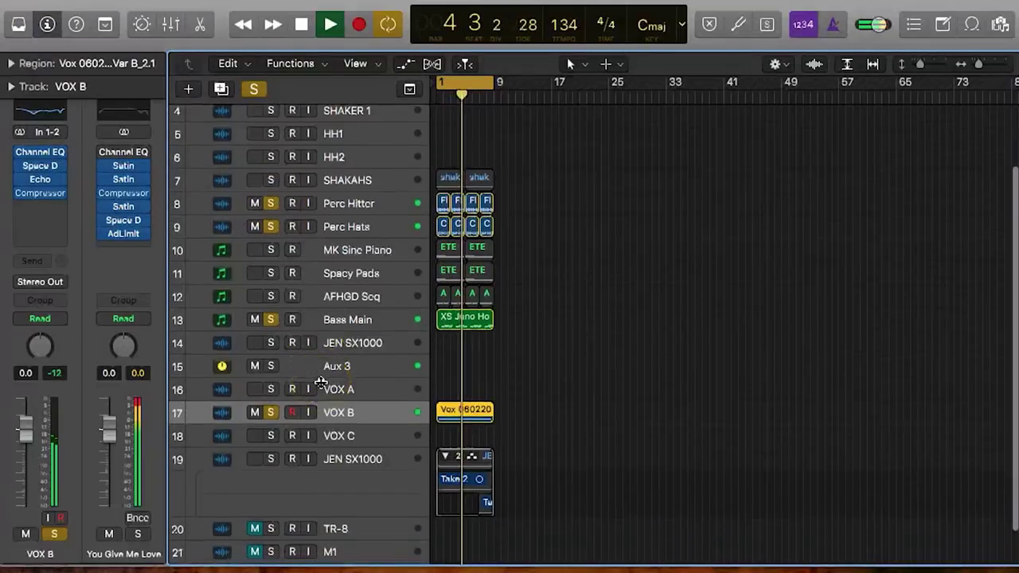
Step: Select the Spacy Pads track and solo it along with the drums, percussion, bass and VOX B
{"action": "scroll", "coordinate": [318, 382], "scroll_direction": "up", "scroll_amount": 1}
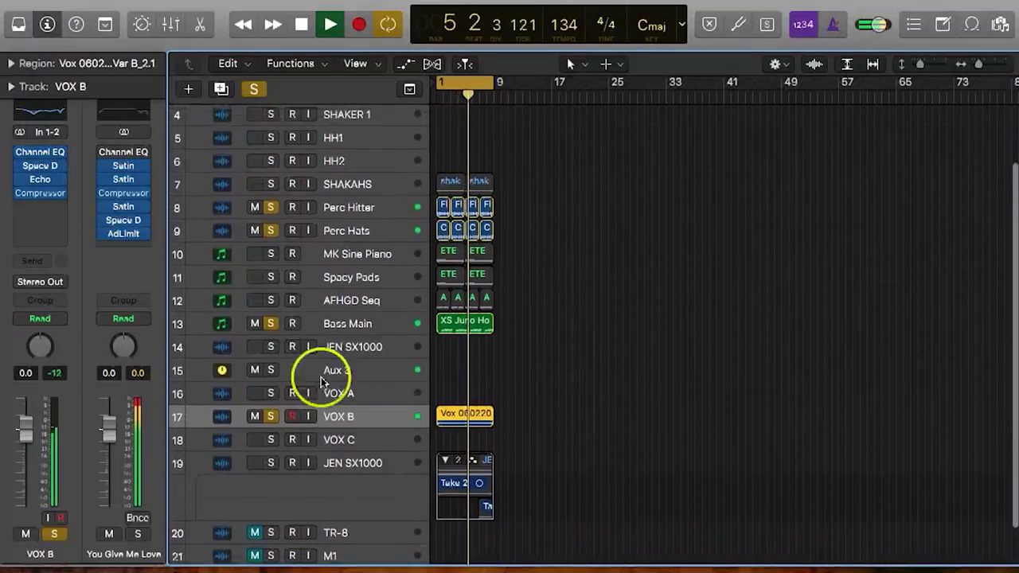
{"action": "left_click", "coordinate": [364, 303]}
{"action": "left_click", "coordinate": [345, 285]}
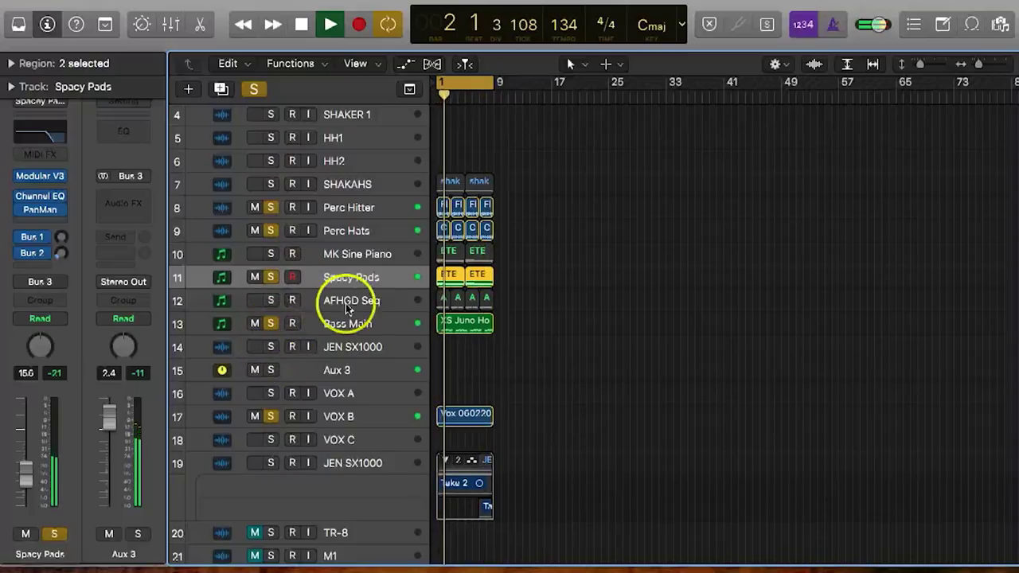
Step: Unsolo Bass Main, Perc Hats, Perc Hitter, VOX B and the drums track so that only Spacy Pads stays soloed
{"action": "left_click", "coordinate": [355, 322]}
{"action": "left_click", "coordinate": [339, 239], "text": "shift"}
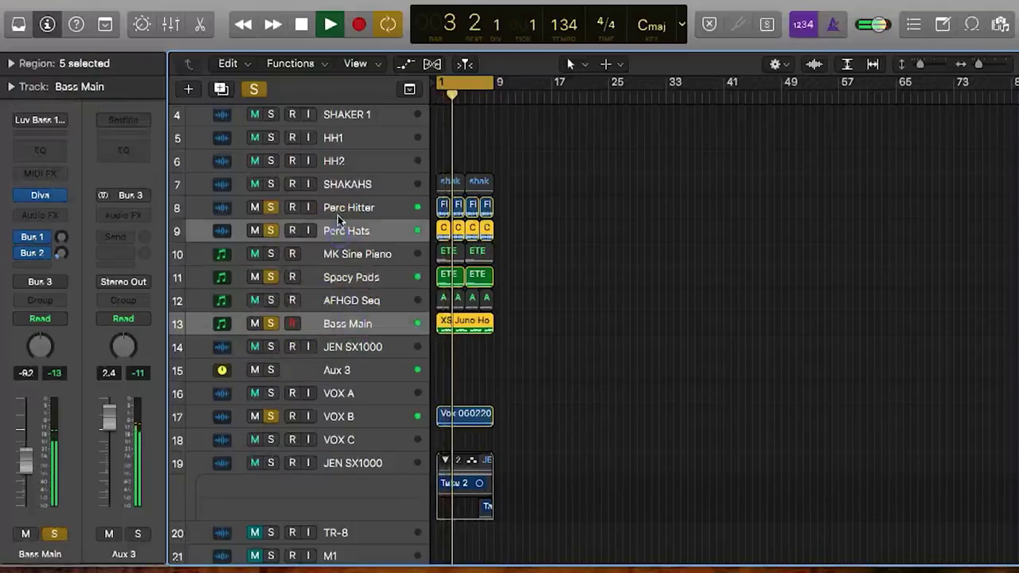
{"action": "left_click", "coordinate": [341, 202], "text": "shift"}
{"action": "left_click", "coordinate": [339, 417], "text": "shift"}
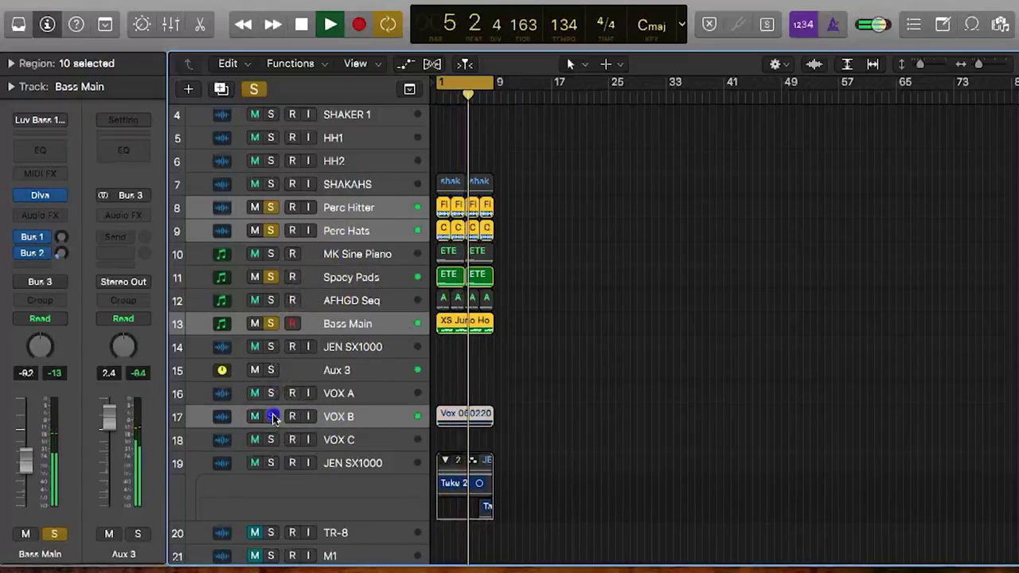
{"action": "left_click", "coordinate": [272, 416]}
{"action": "scroll", "coordinate": [319, 113], "scroll_direction": "up", "scroll_amount": 3}
{"action": "left_click", "coordinate": [272, 116]}
{"action": "left_click", "coordinate": [271, 116]}
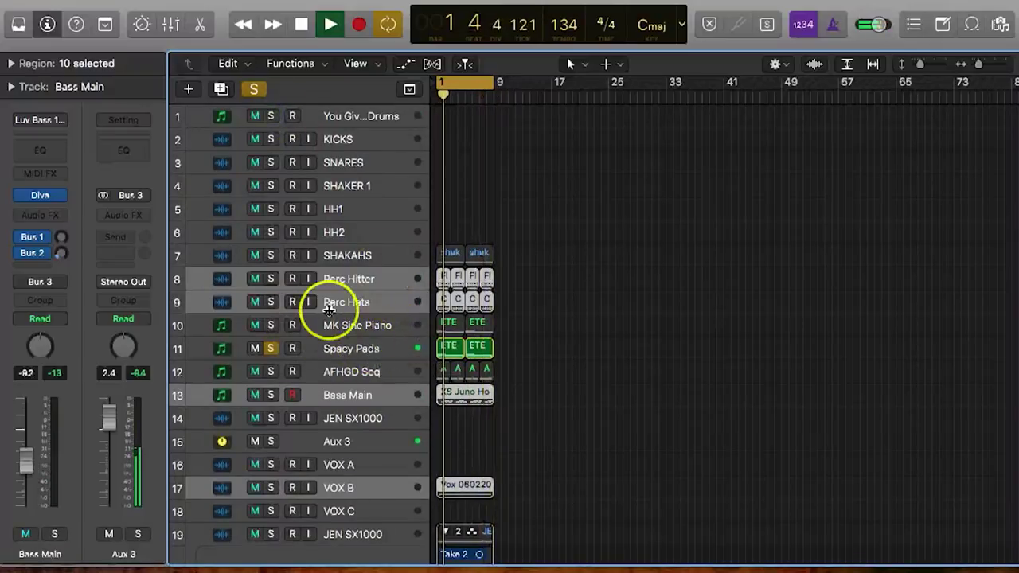
Step: Solo MK Sine Piano and audition it with and without Spacy Pads, leaving both tracks soloed
{"action": "left_click", "coordinate": [271, 326]}
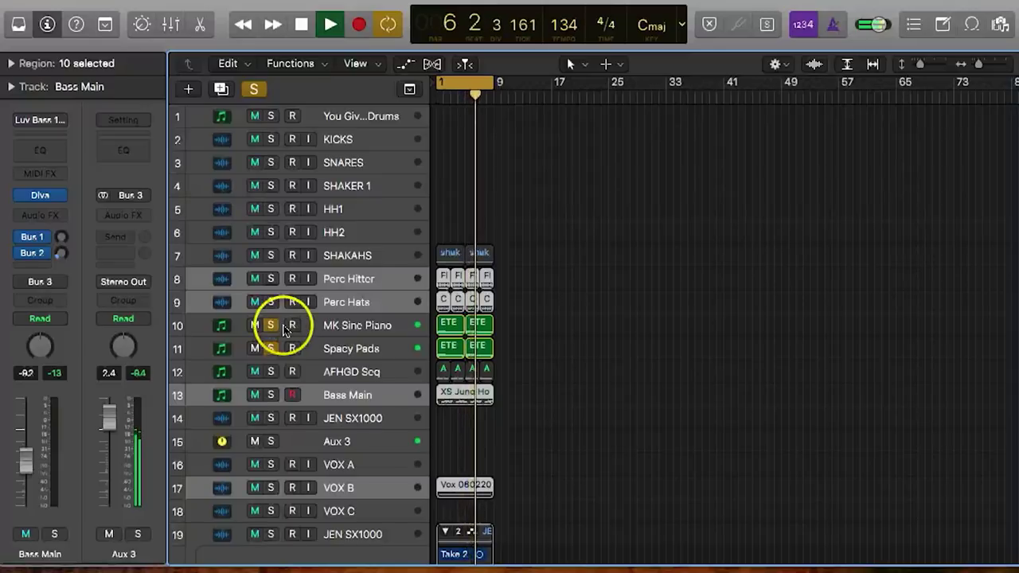
{"action": "left_click", "coordinate": [270, 348]}
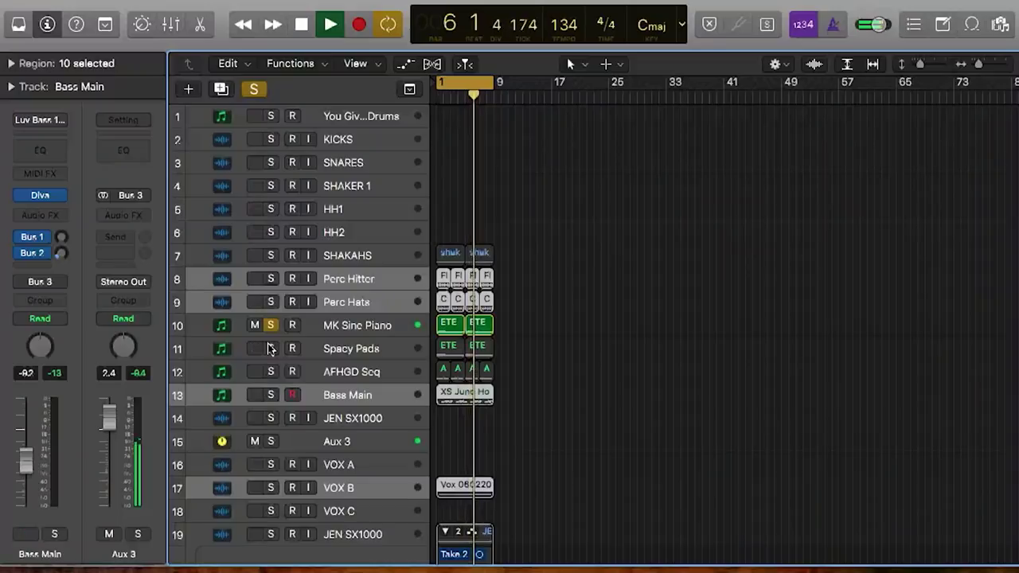
{"action": "left_click", "coordinate": [271, 348]}
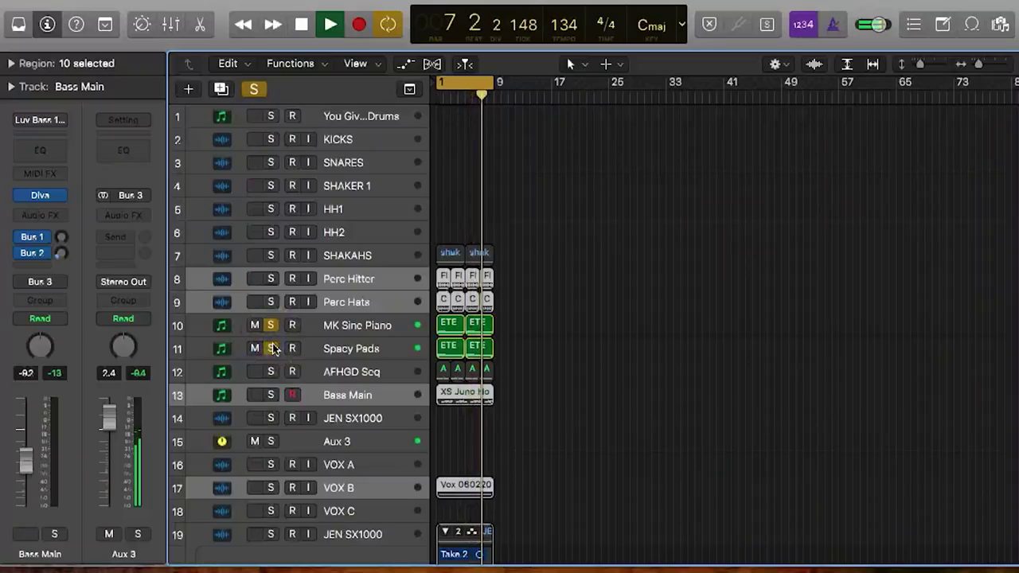
Step: Select the AFHGD Seq track, solo it with MK Sine Piano, and unsolo Spacy Pads
{"action": "left_click", "coordinate": [357, 374]}
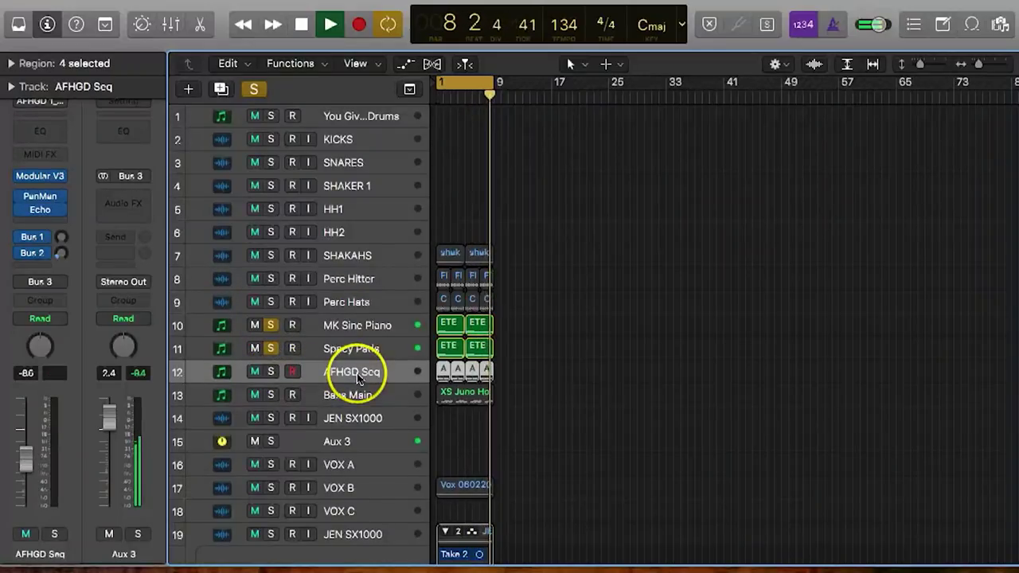
{"action": "left_click", "coordinate": [270, 372]}
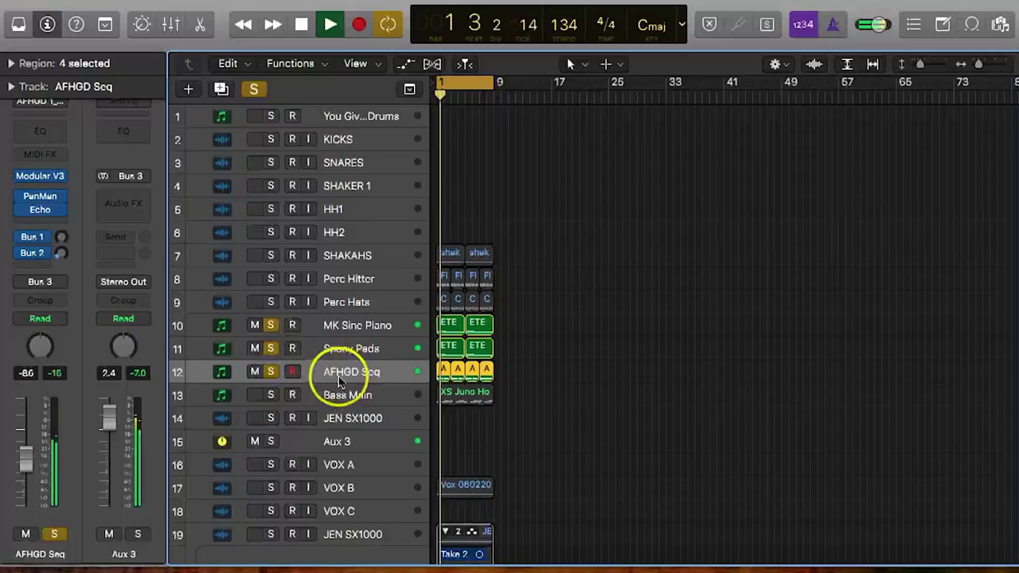
{"action": "left_click", "coordinate": [271, 350]}
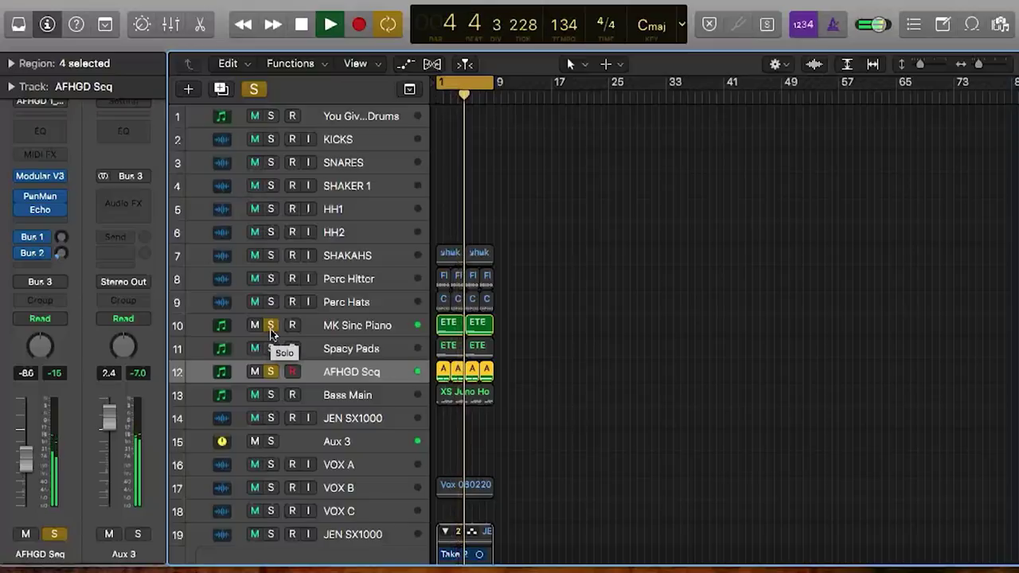
Step: Add Bass Main, VOX B, Spacy Pads and the JEN SX1000 track below VOX C to the soloed tracks
{"action": "scroll", "coordinate": [273, 495], "scroll_direction": "down", "scroll_amount": 1}
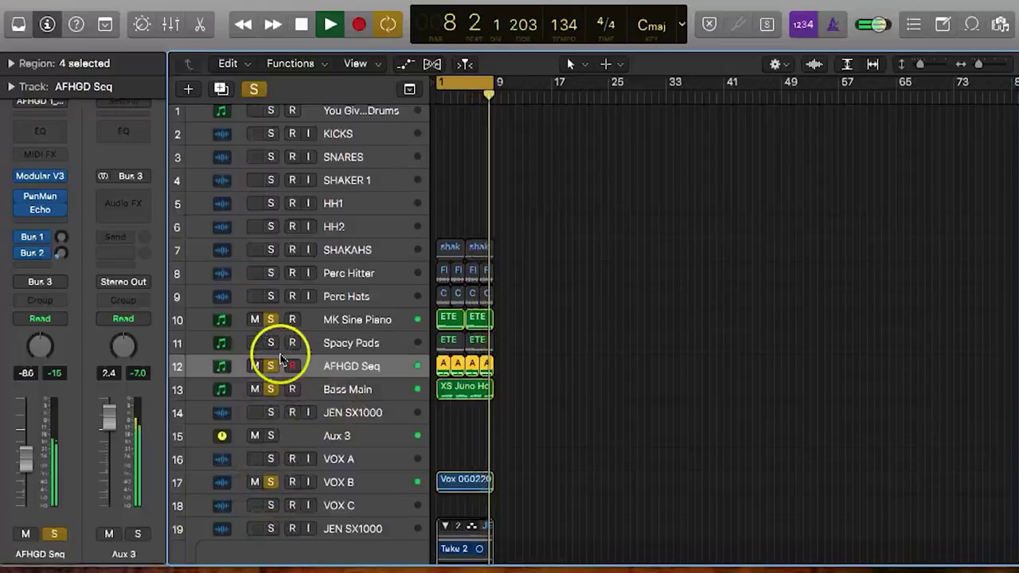
{"action": "scroll", "coordinate": [296, 434], "scroll_direction": "down", "scroll_amount": 5}
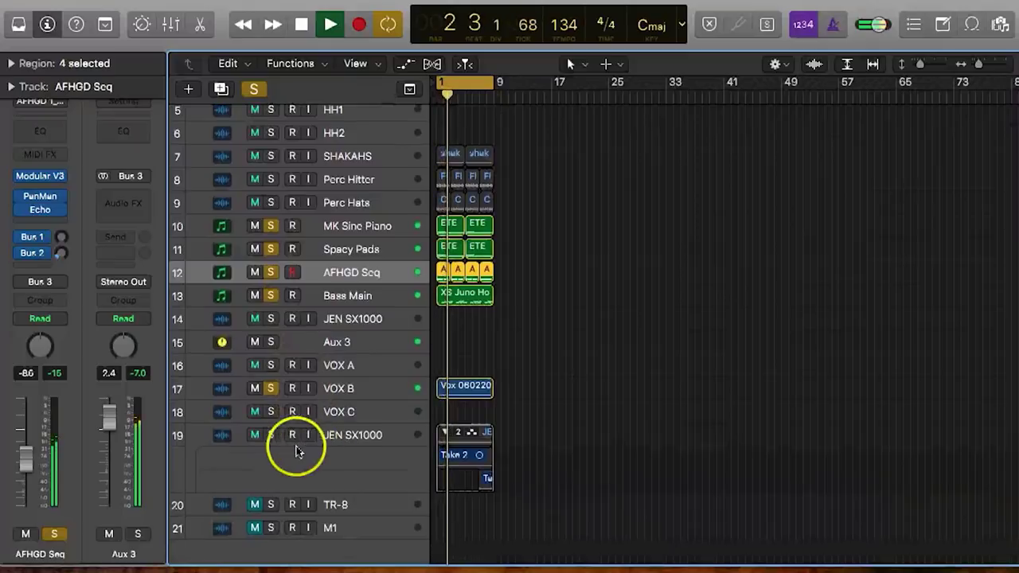
{"action": "scroll", "coordinate": [330, 358], "scroll_direction": "up", "scroll_amount": 4}
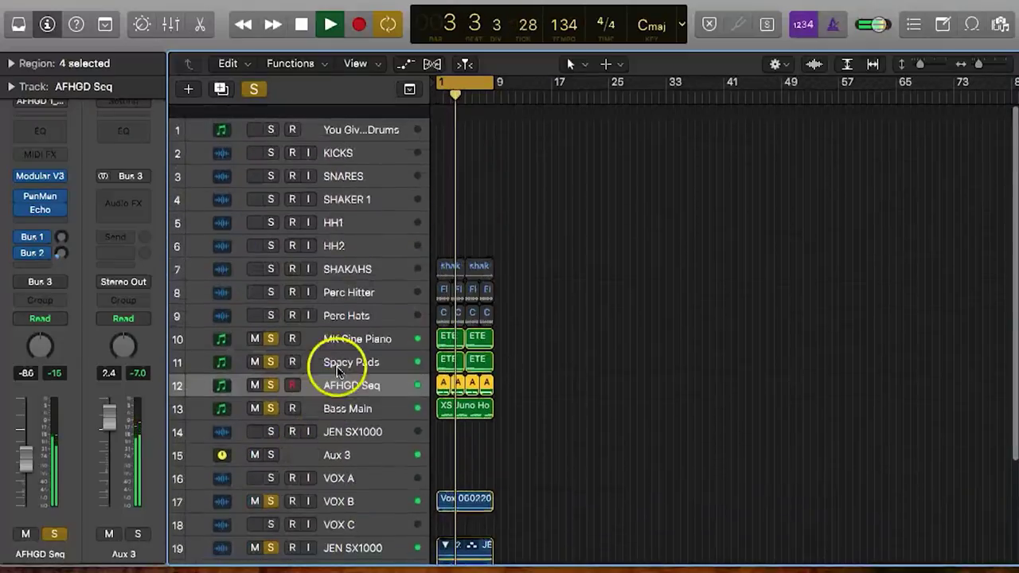
Step: Select MK Sine Piano, Spacy Pads, AFHGD Seq, Bass Main, VOX B and the lower JEN SX1000 together, and unsolo them all
{"action": "left_click", "coordinate": [354, 325]}
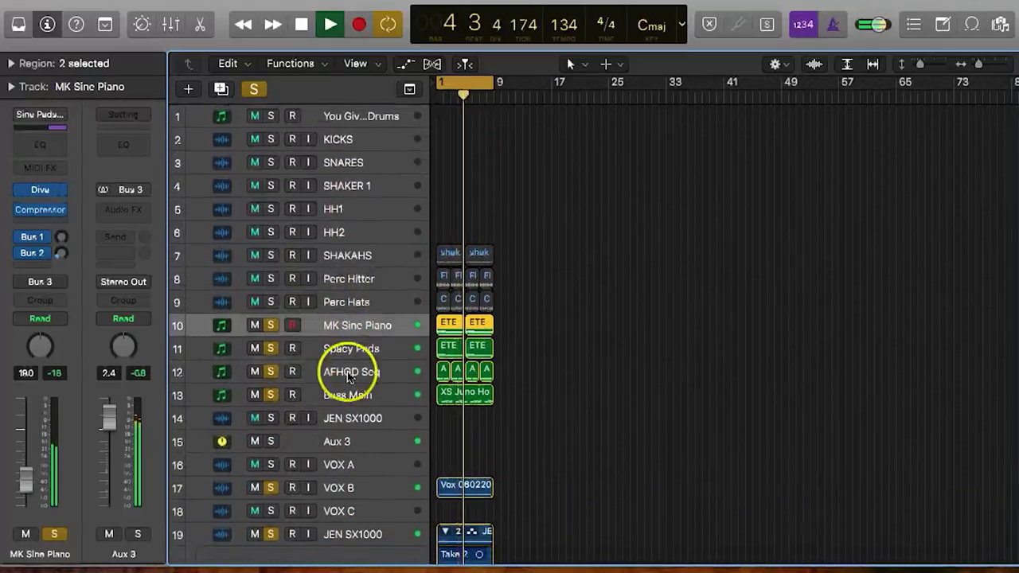
{"action": "left_click", "coordinate": [348, 397], "text": "super"}
{"action": "left_click", "coordinate": [343, 375], "text": "super"}
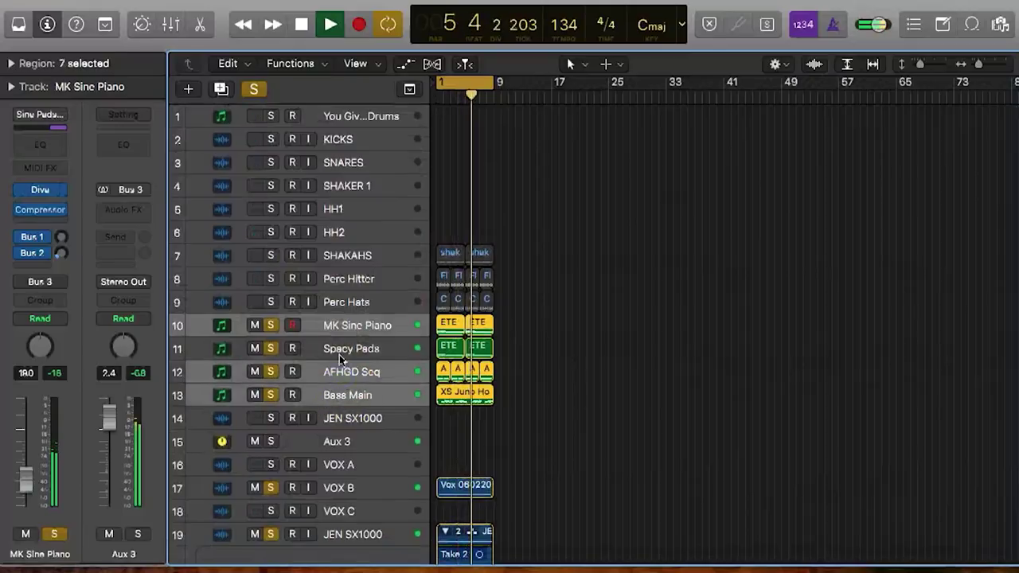
{"action": "left_click", "coordinate": [339, 353], "text": "super"}
{"action": "scroll", "coordinate": [339, 356], "scroll_direction": "down", "scroll_amount": 2}
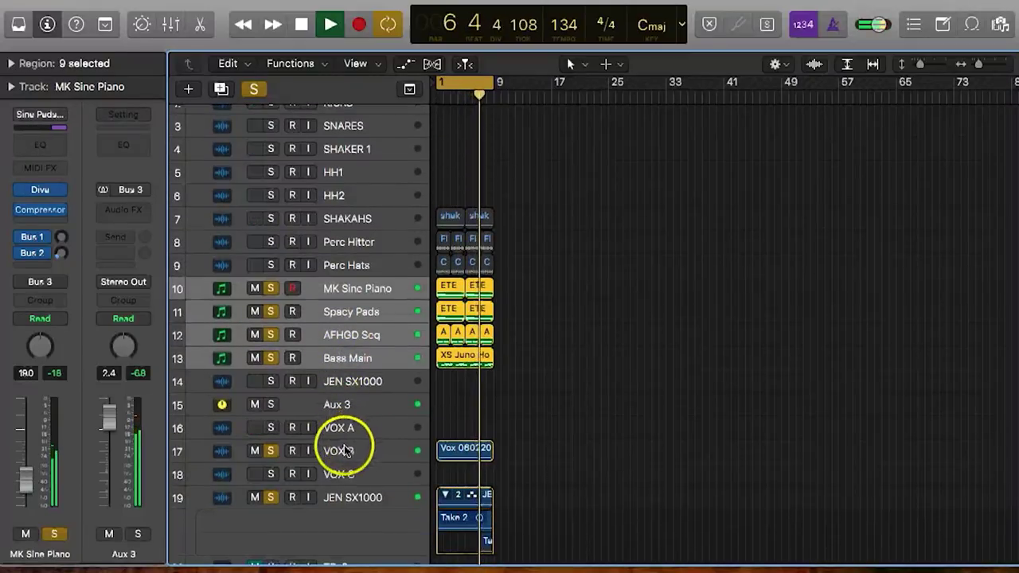
{"action": "left_click", "coordinate": [338, 450], "text": "super"}
{"action": "scroll", "coordinate": [338, 492], "scroll_direction": "down", "scroll_amount": 3}
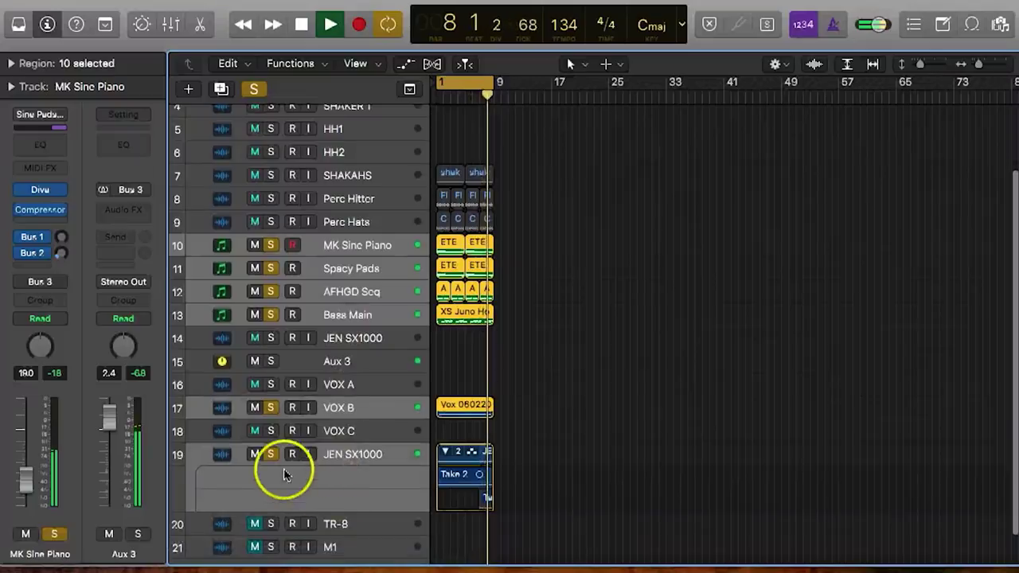
{"action": "left_click", "coordinate": [269, 455]}
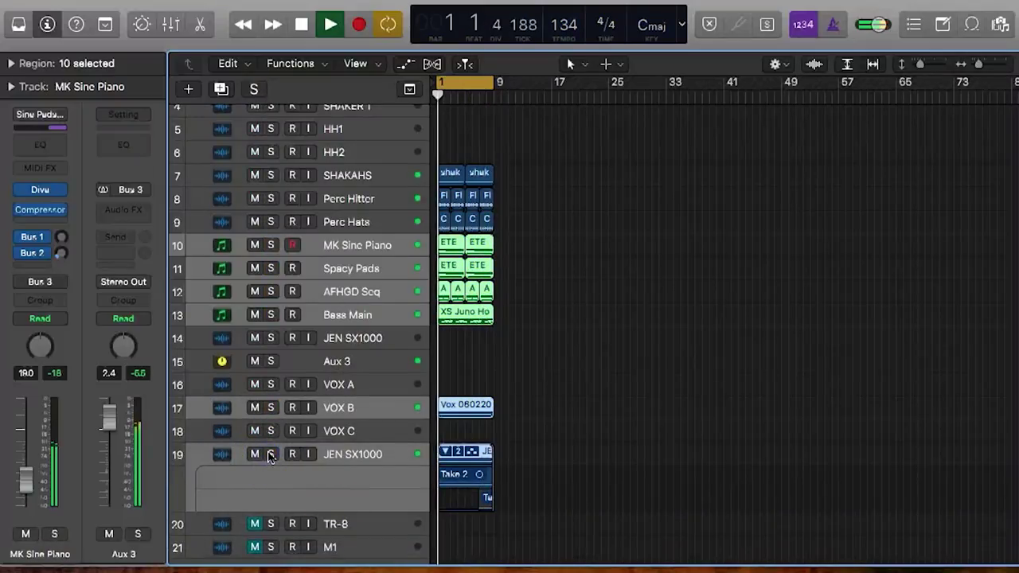